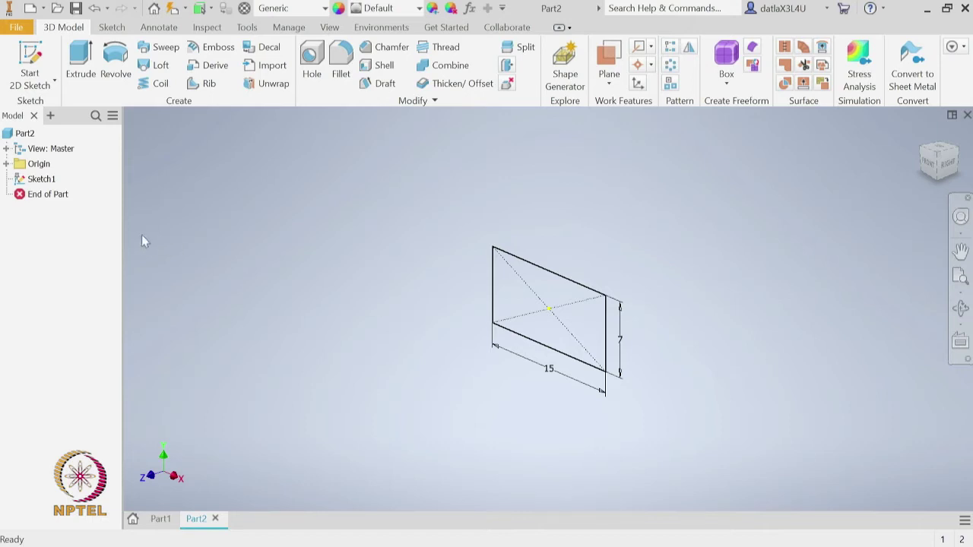
Step: In a new sketch on the YZ plane, draw a wavy five-point control-vertex spline from the origin to about 30 mm along Z, and finish the sketch
{"action": "left_click", "coordinate": [35, 58]}
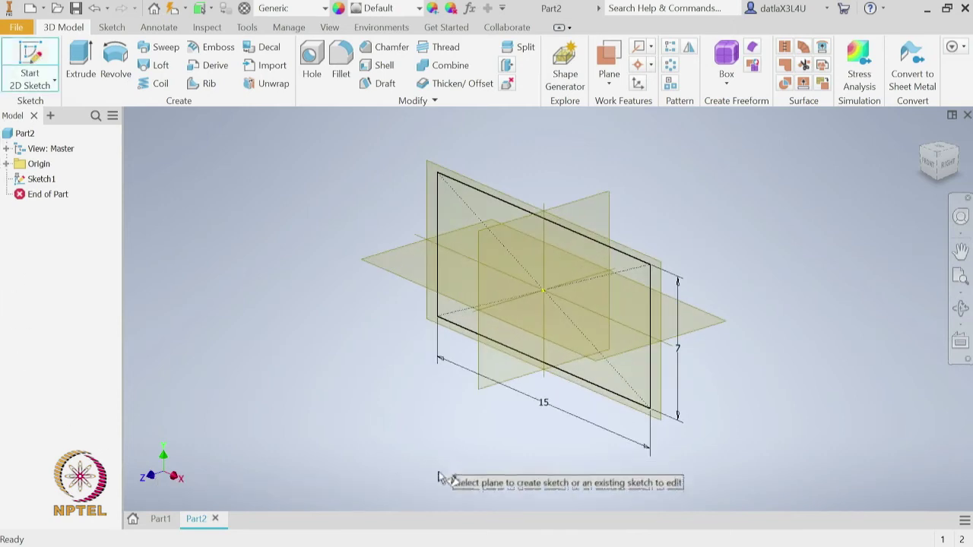
{"action": "left_click", "coordinate": [480, 387]}
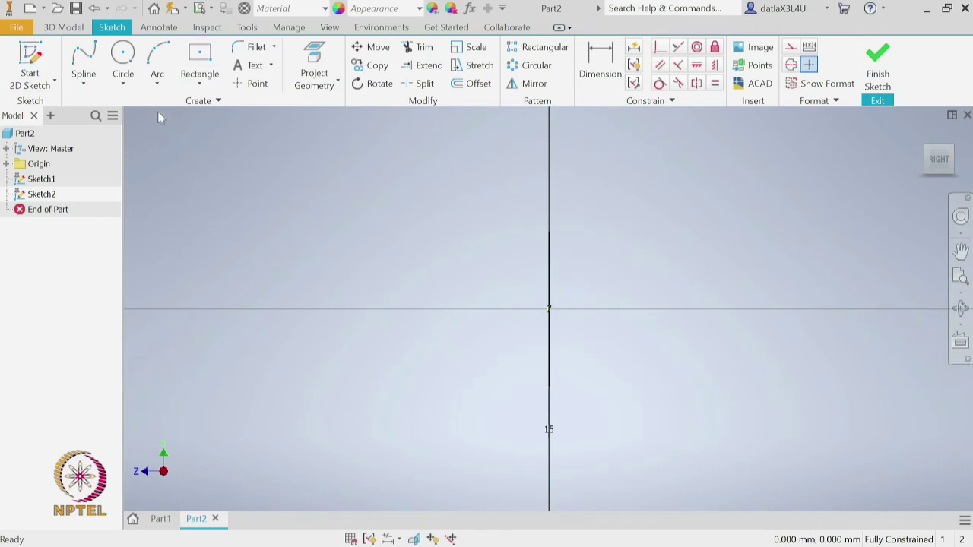
{"action": "left_click", "coordinate": [126, 85]}
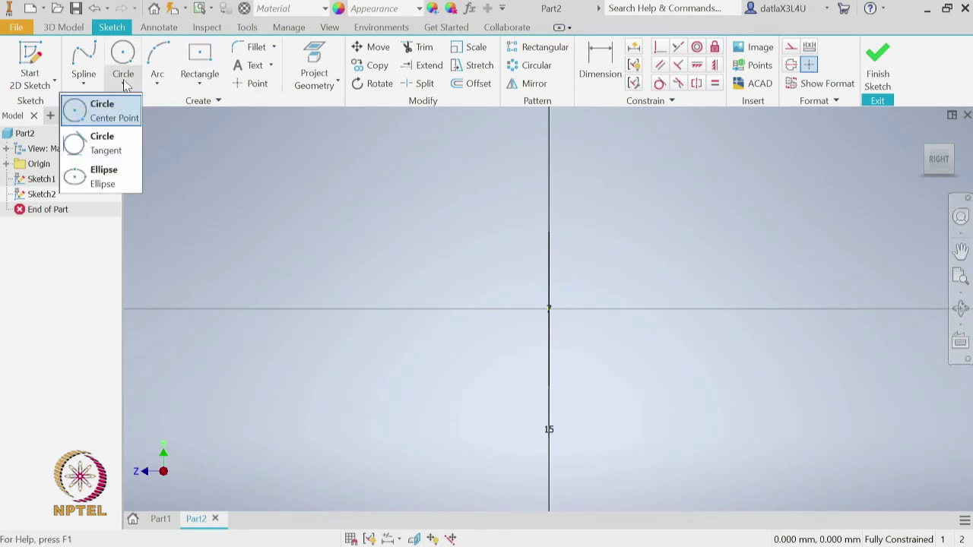
{"action": "left_click", "coordinate": [83, 87]}
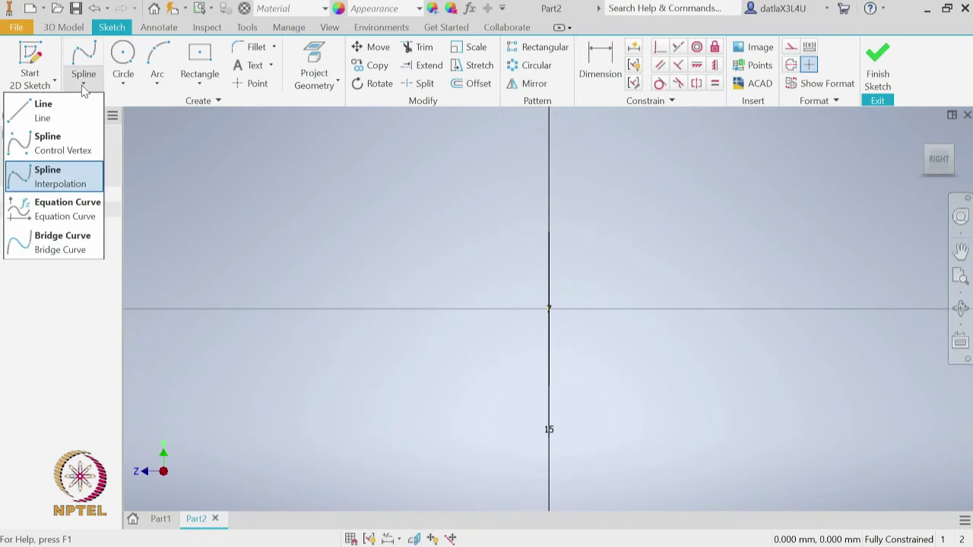
{"action": "left_click", "coordinate": [64, 151]}
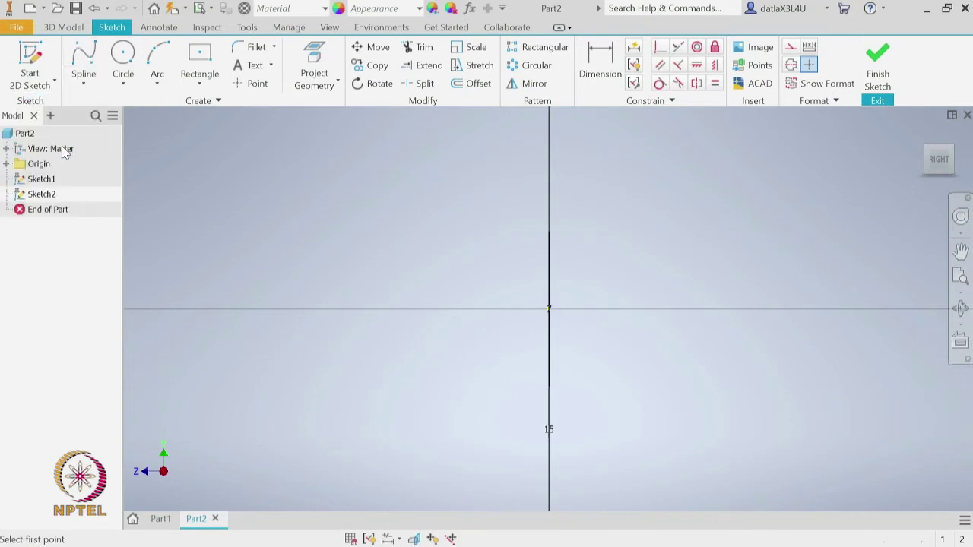
{"action": "left_click", "coordinate": [548, 309]}
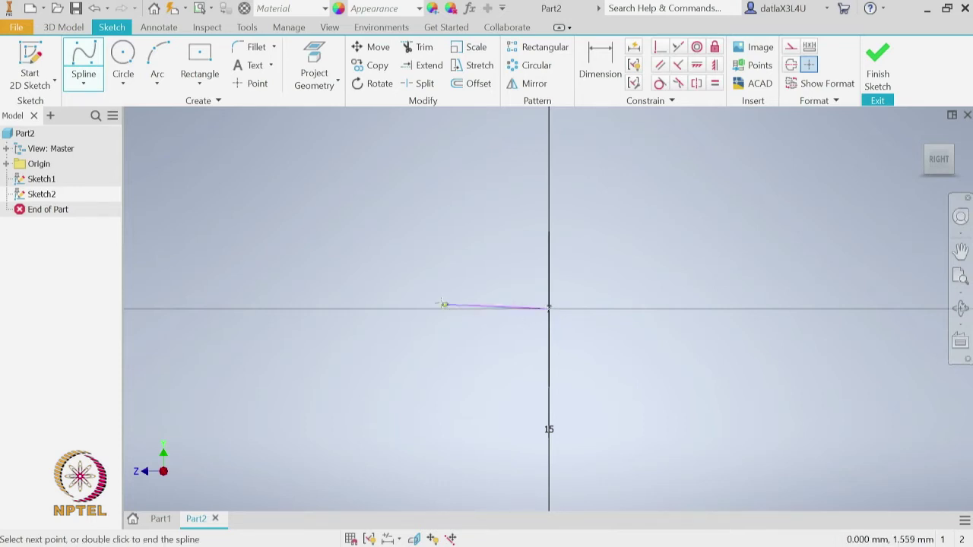
{"action": "left_click", "coordinate": [363, 297]}
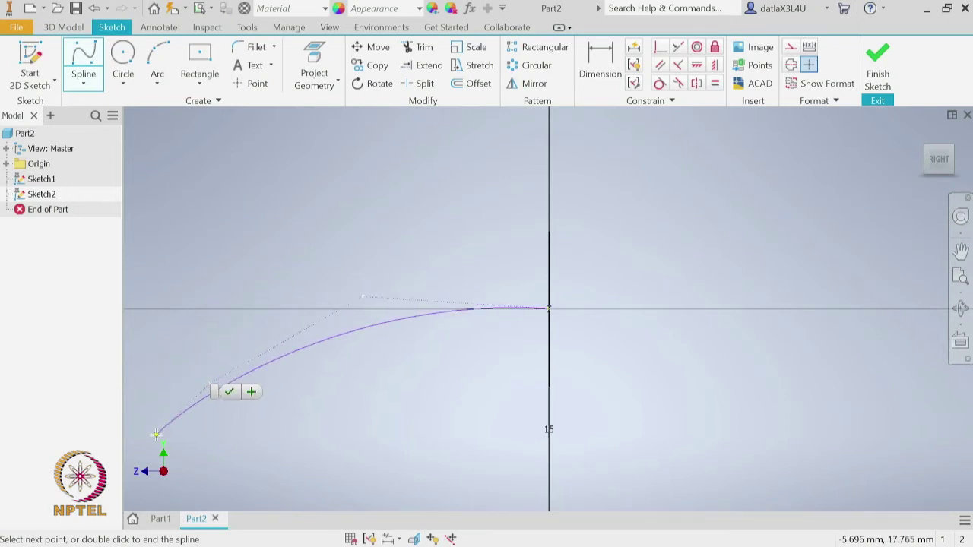
{"action": "mouse_move", "coordinate": [165, 380]}
{"action": "middle_mouse_down"}
{"action": "mouse_move", "coordinate": [484, 493]}
{"action": "mouse_move", "coordinate": [474, 311]}
{"action": "middle_mouse_up"}
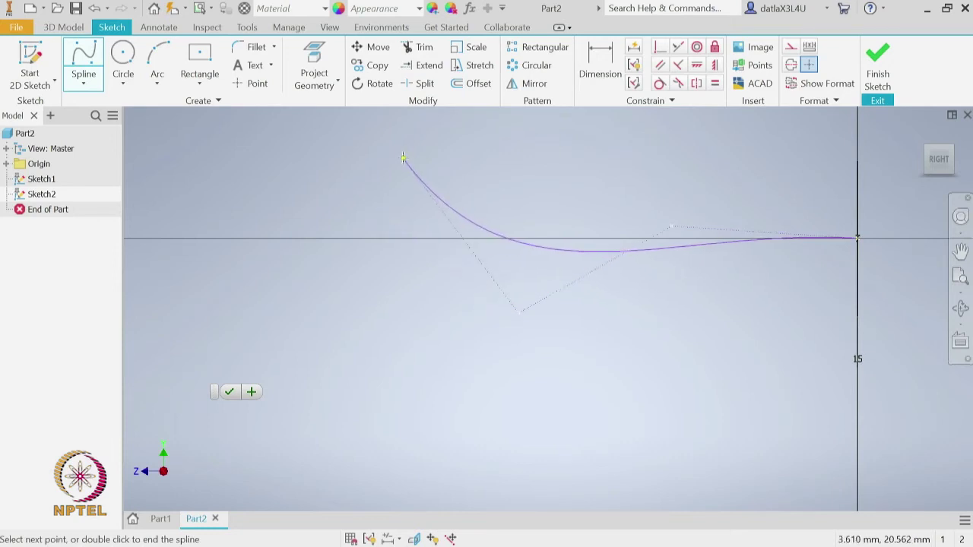
{"action": "left_click", "coordinate": [403, 152]}
{"action": "left_click", "coordinate": [175, 315]}
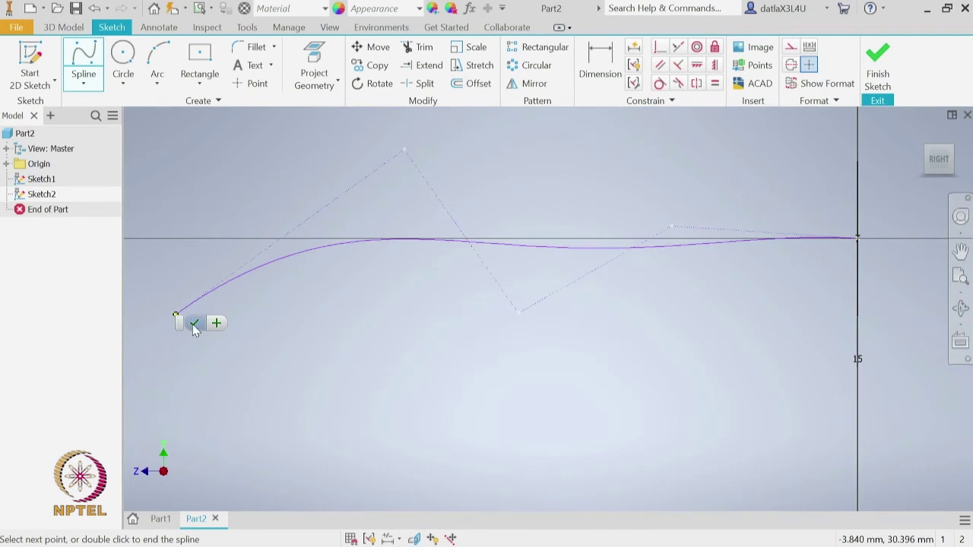
{"action": "left_click", "coordinate": [193, 324]}
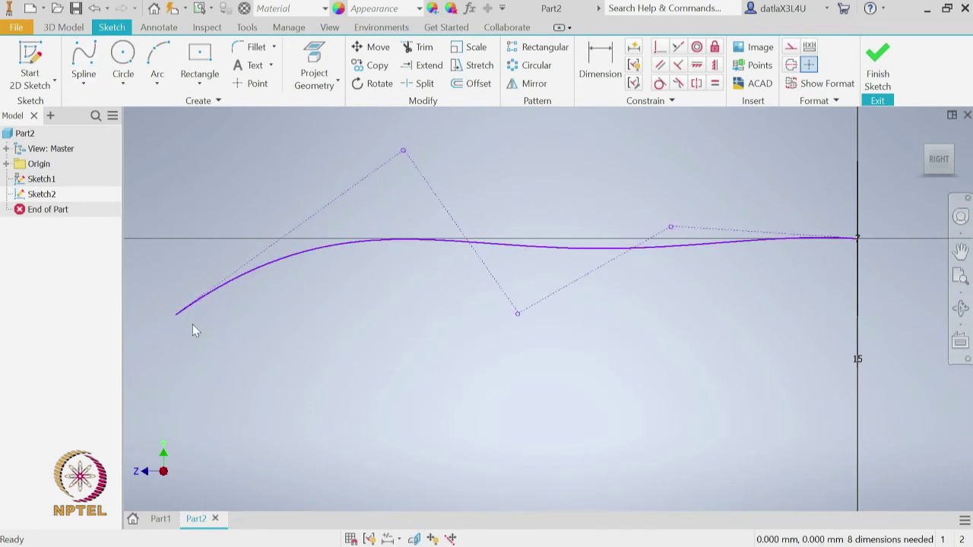
{"action": "left_click", "coordinate": [876, 80]}
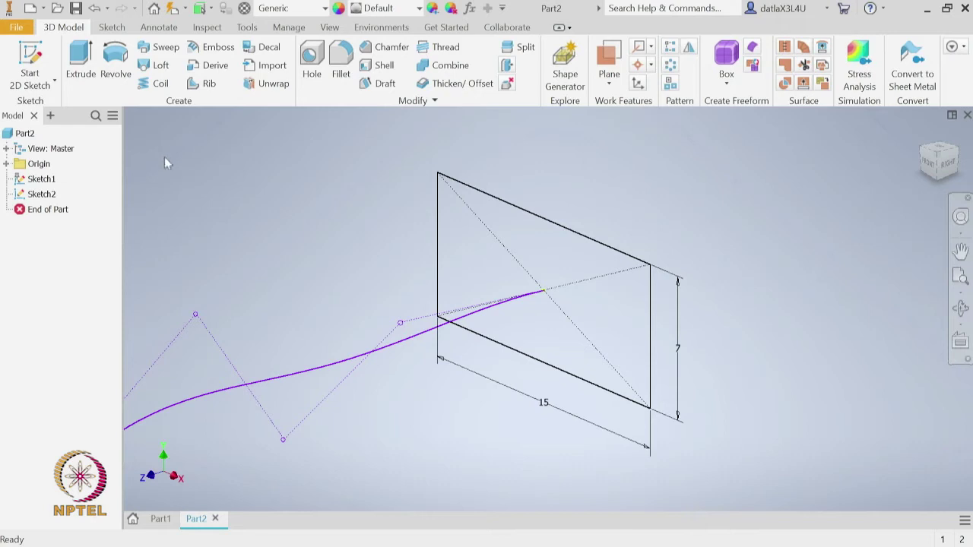
Step: Start a Sweep, clear the preselected geometry, and choose the 15 by 7 mm rectangle as profile and the spline as path
{"action": "left_click", "coordinate": [169, 48]}
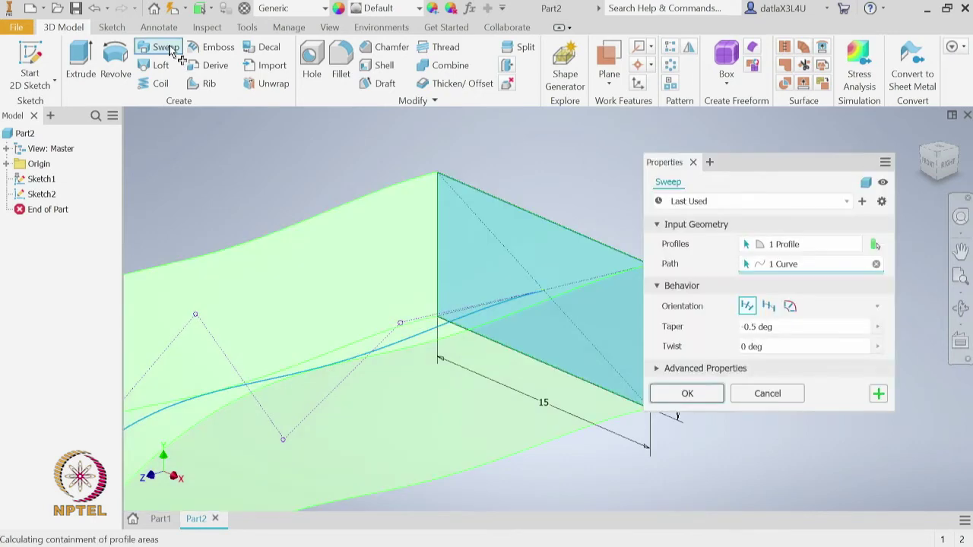
{"action": "left_click_drag", "start_coordinate": [806, 163], "coordinate": [262, 126]}
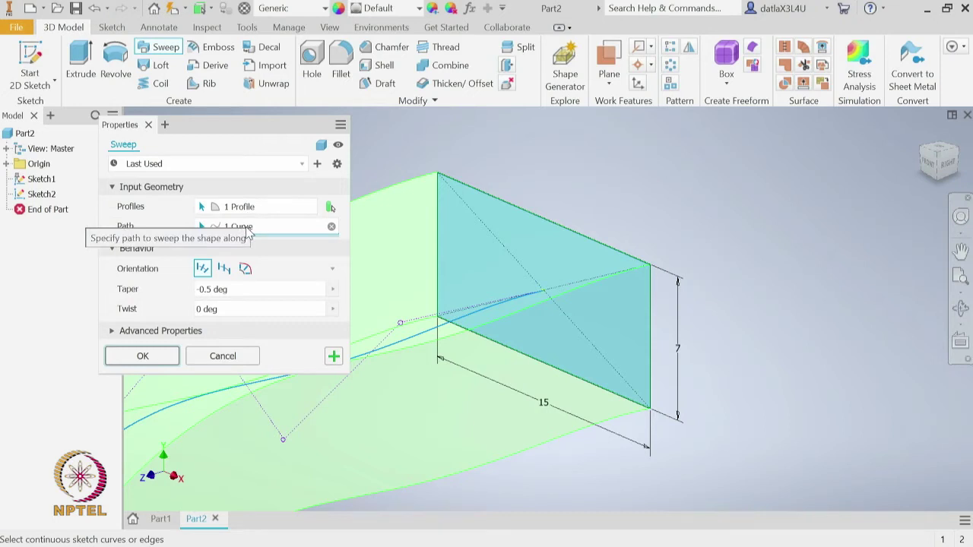
{"action": "left_click", "coordinate": [310, 208]}
{"action": "left_click", "coordinate": [331, 226]}
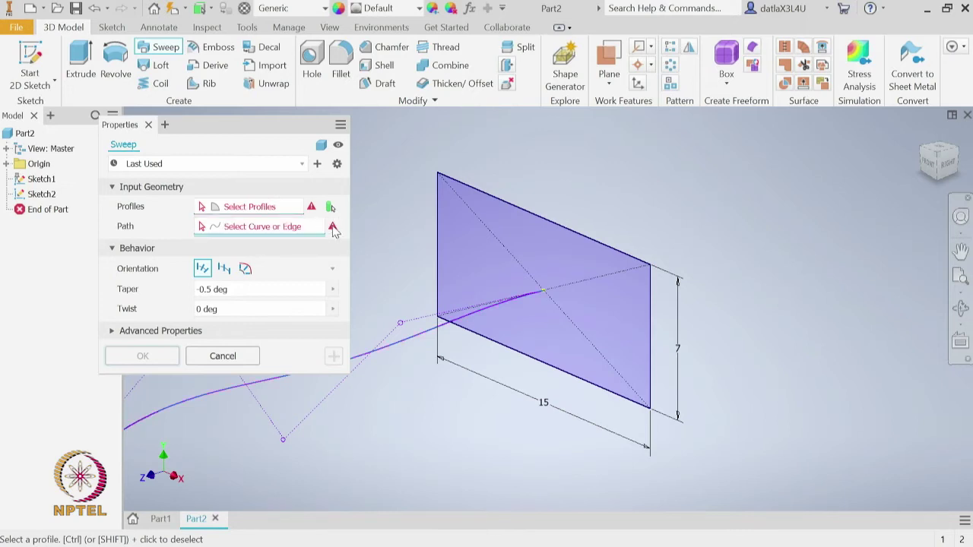
{"action": "left_click_drag", "start_coordinate": [245, 131], "coordinate": [208, 109]}
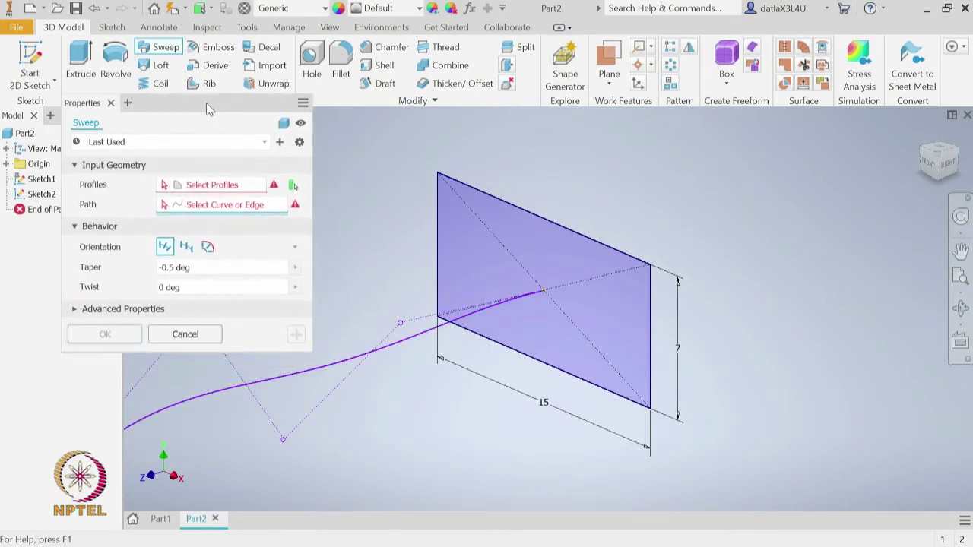
{"action": "left_click", "coordinate": [200, 190]}
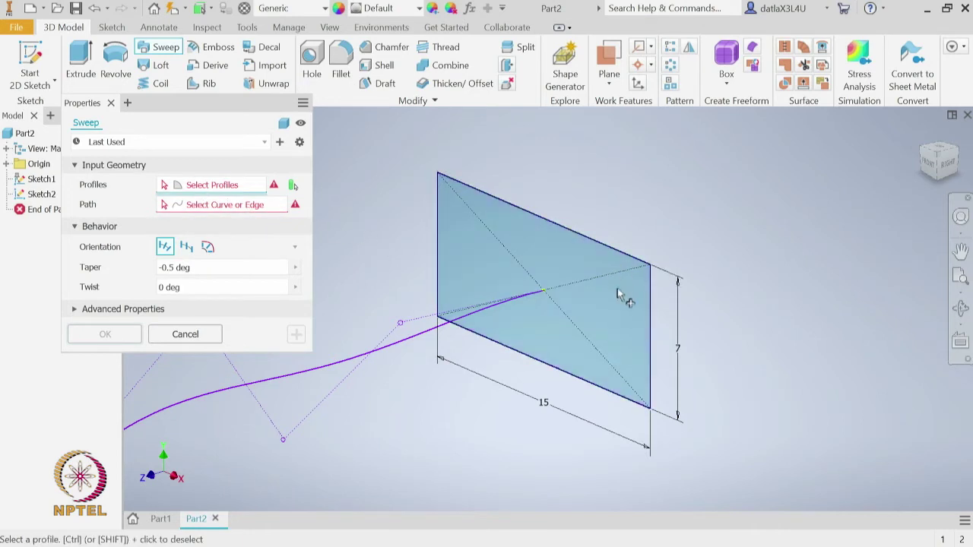
{"action": "left_click", "coordinate": [650, 301]}
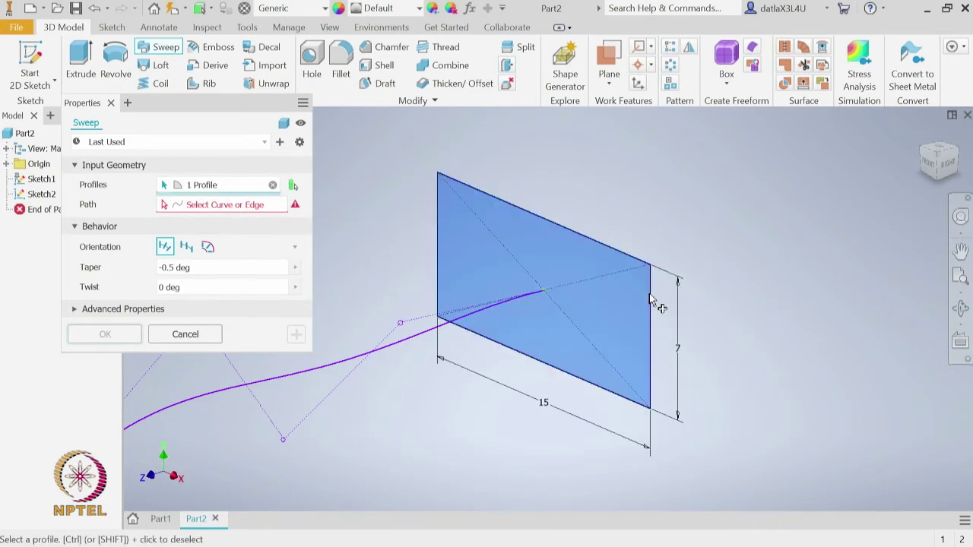
{"action": "left_click", "coordinate": [235, 212]}
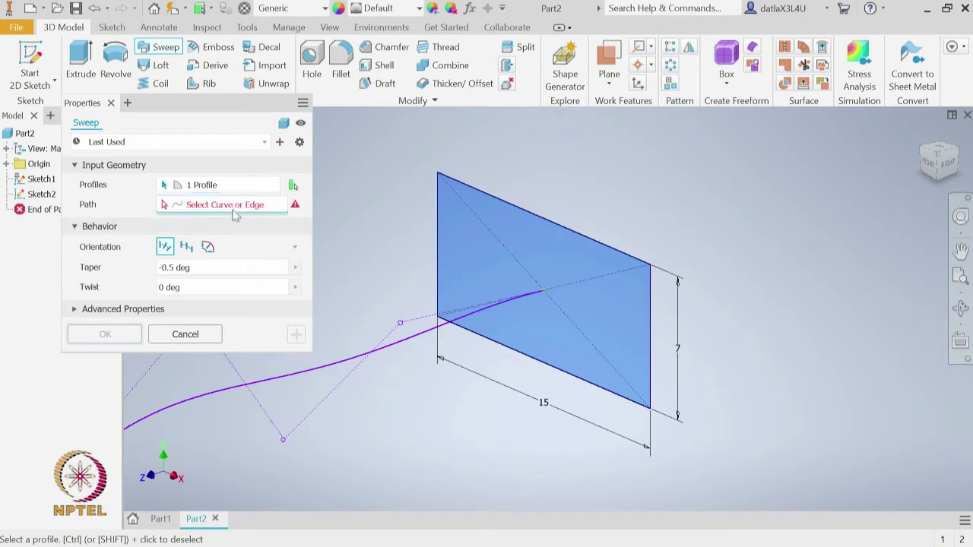
{"action": "left_click", "coordinate": [319, 373]}
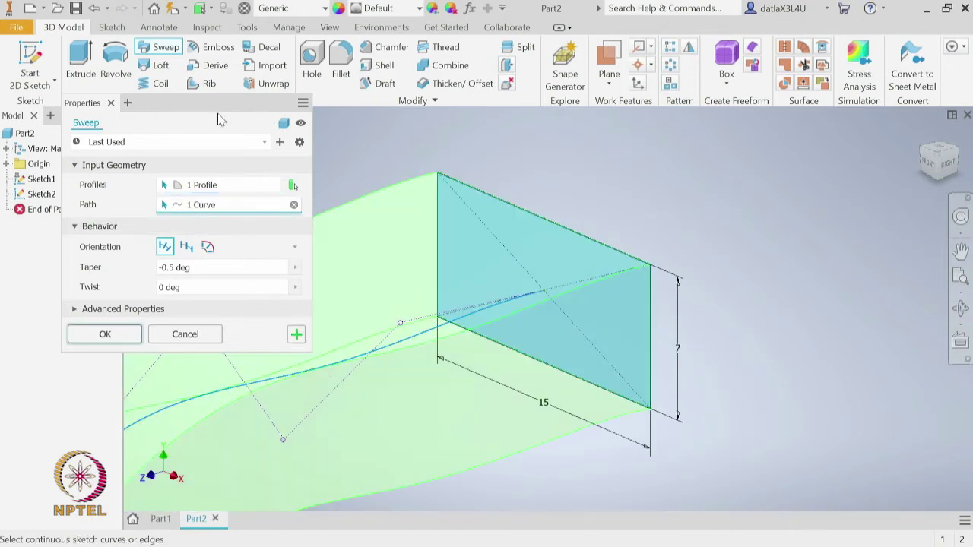
Step: Try the fixed profile orientation for the sweep and switch back to the follow-path orientation
{"action": "scroll", "coordinate": [832, 323], "scroll_direction": "up", "scroll_amount": 5}
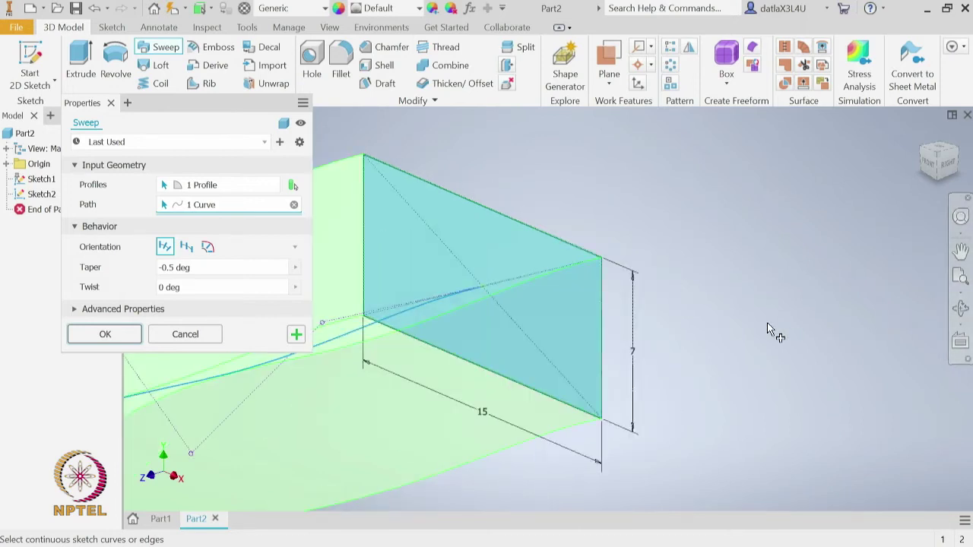
{"action": "middle_click_drag", "start_coordinate": [787, 367], "coordinate": [770, 278]}
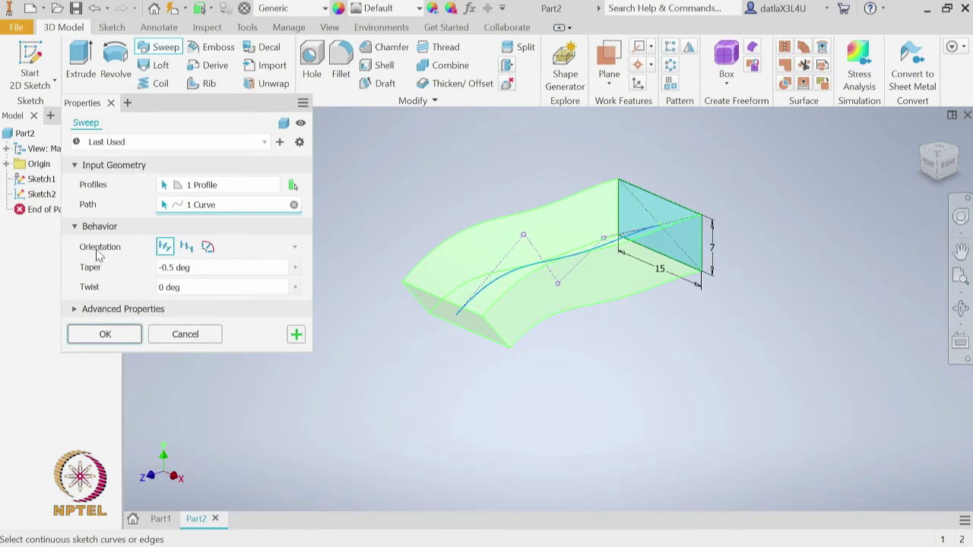
{"action": "left_click", "coordinate": [186, 248]}
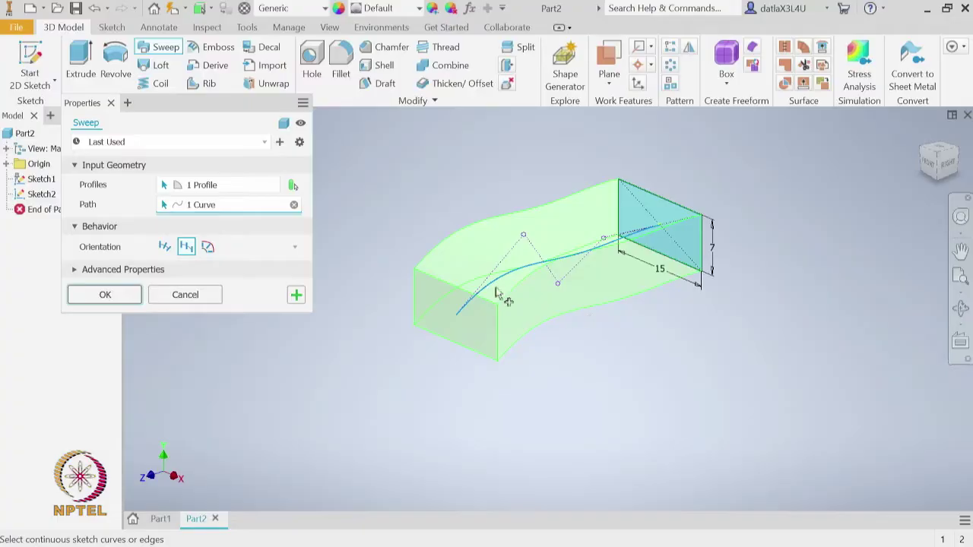
{"action": "left_click", "coordinate": [165, 249]}
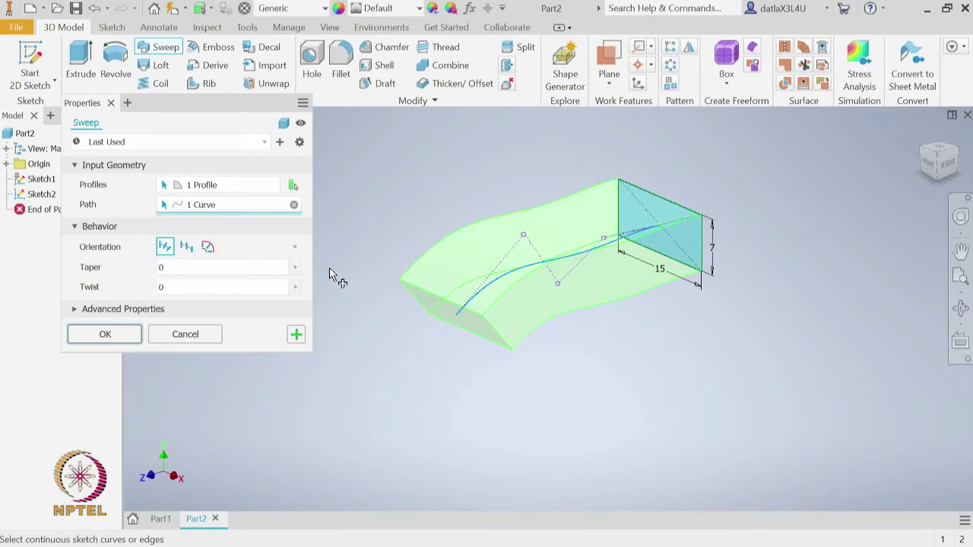
Step: Try sweep tapers of 10 and -10 degrees, and set the taper to -3 degrees
{"action": "left_click", "coordinate": [273, 268]}
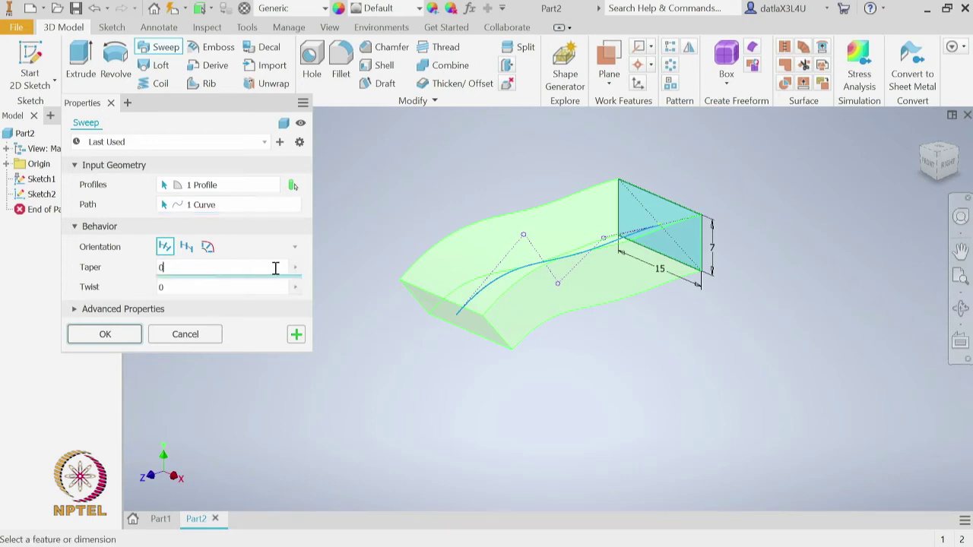
{"action": "type", "text": "1"}
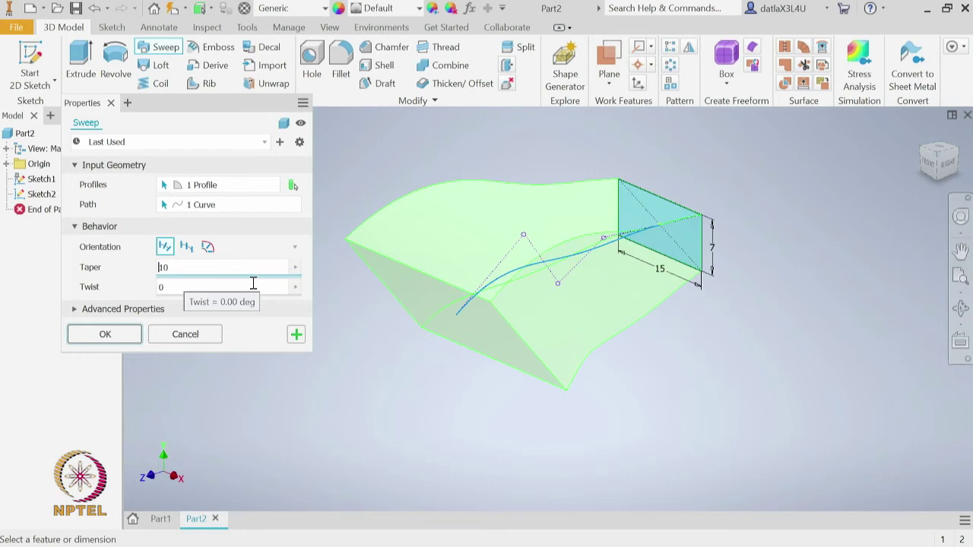
{"action": "type", "text": "-"}
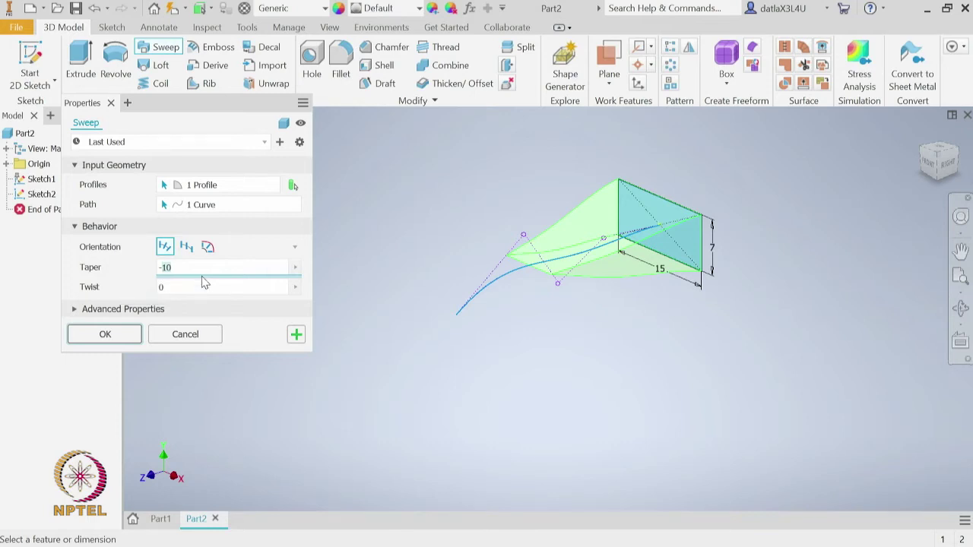
{"action": "type", "text": "-3"}
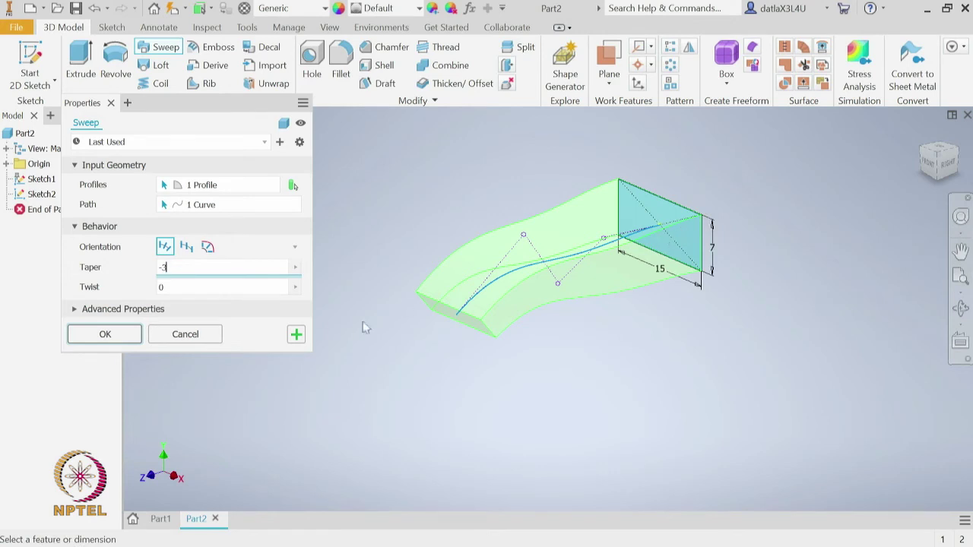
Step: Try sweep twists of 90 and 180 degrees, set the twist to 45 degrees, and create the sweep
{"action": "left_click", "coordinate": [174, 287]}
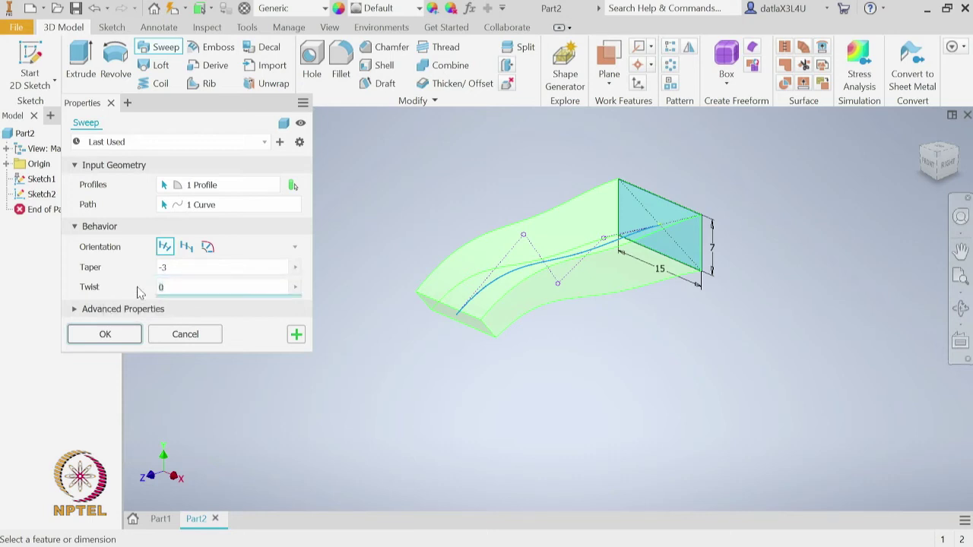
{"action": "key", "text": "BackSpace"}
{"action": "type", "text": "90"}
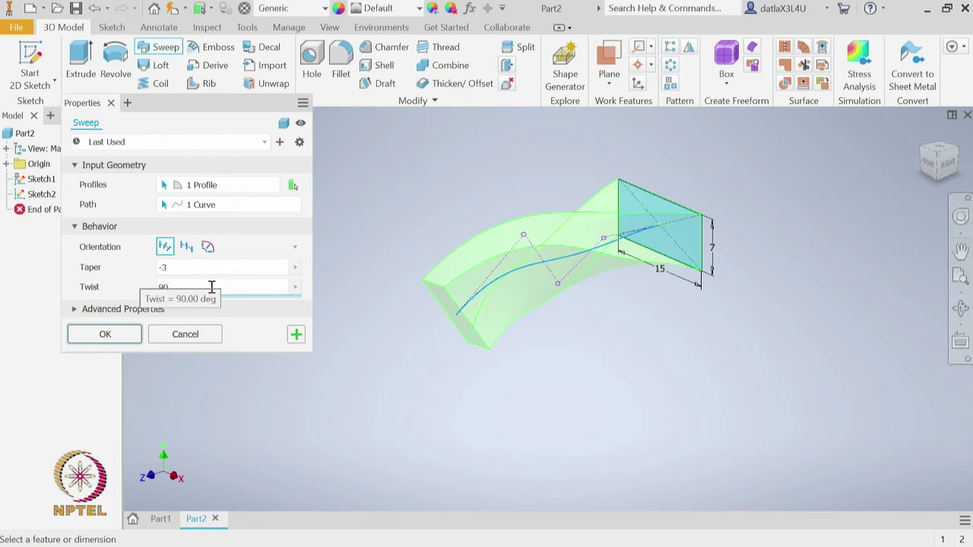
{"action": "type", "text": "180"}
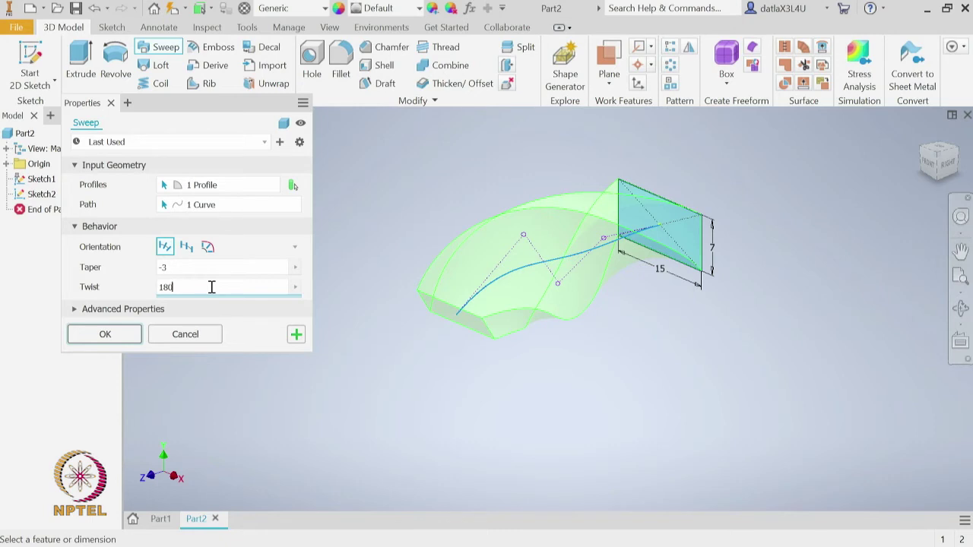
{"action": "key", "text": "BackSpace"}
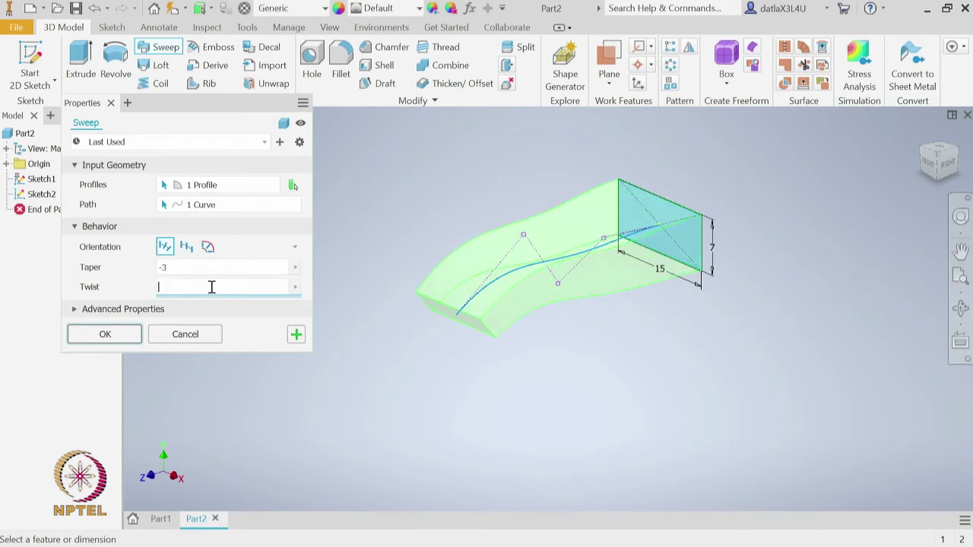
{"action": "type", "text": "45"}
{"action": "key", "text": "Tab"}
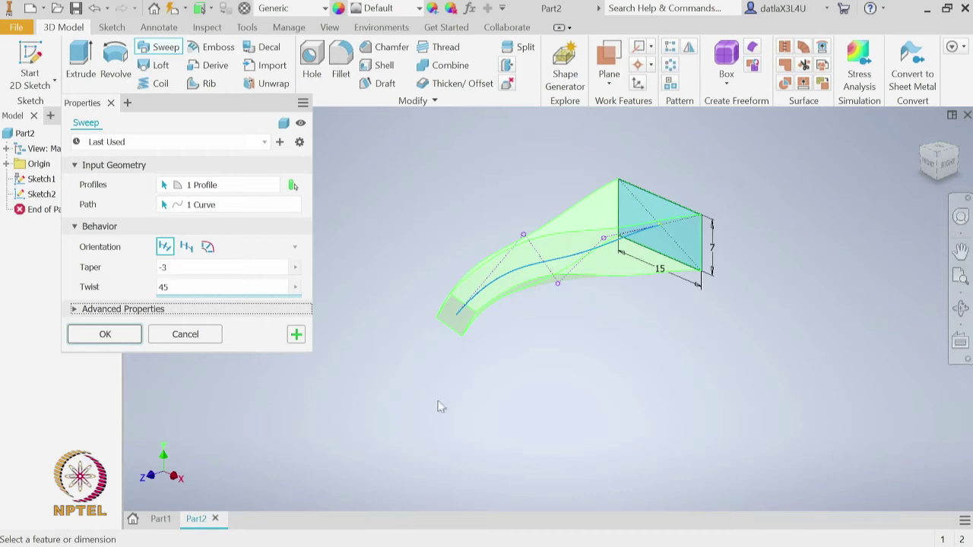
{"action": "left_click", "coordinate": [103, 334]}
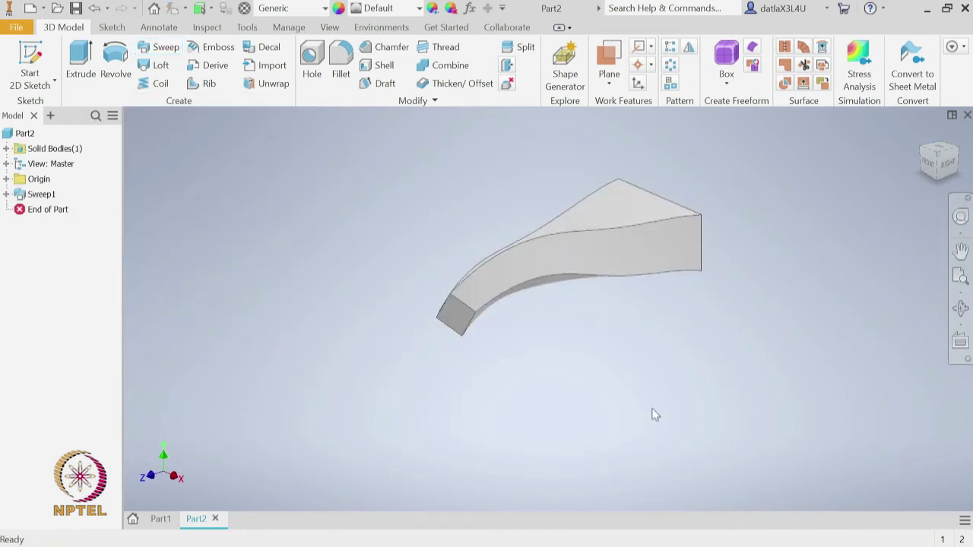
Step: Edit the sweep feature and set its twist to 15 degrees
{"action": "middle_click_drag", "start_coordinate": [567, 326], "coordinate": [510, 324], "text": "shift"}
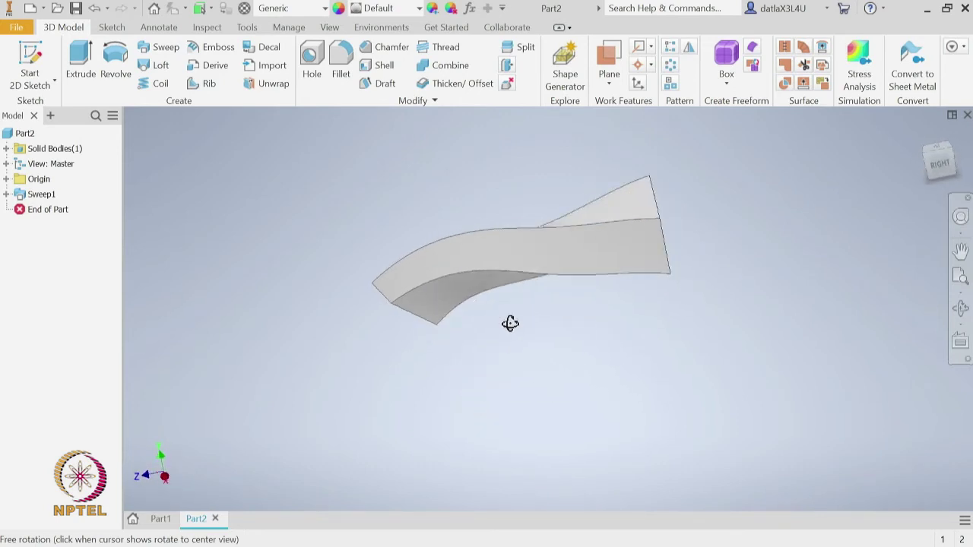
{"action": "left_click", "coordinate": [41, 194]}
{"action": "right_click", "coordinate": [46, 197]}
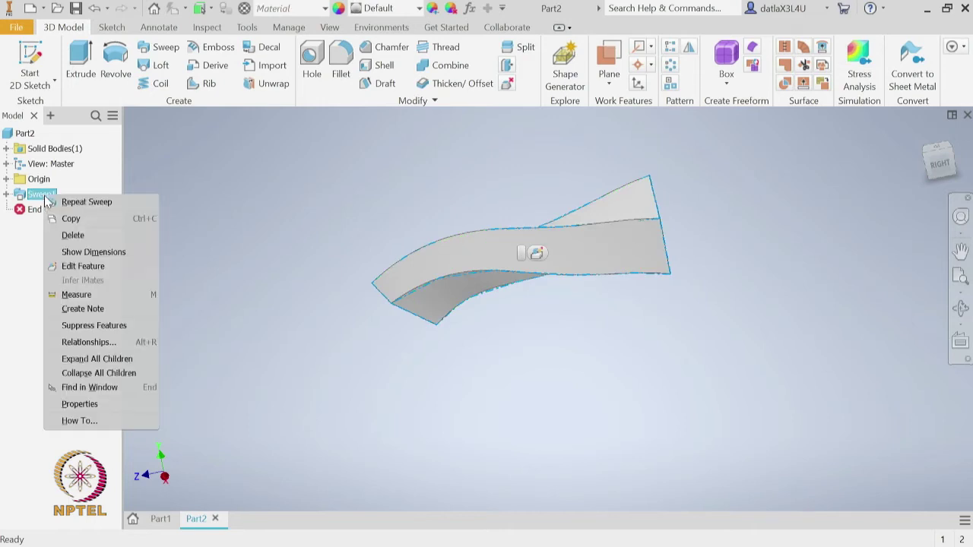
{"action": "left_click", "coordinate": [95, 266]}
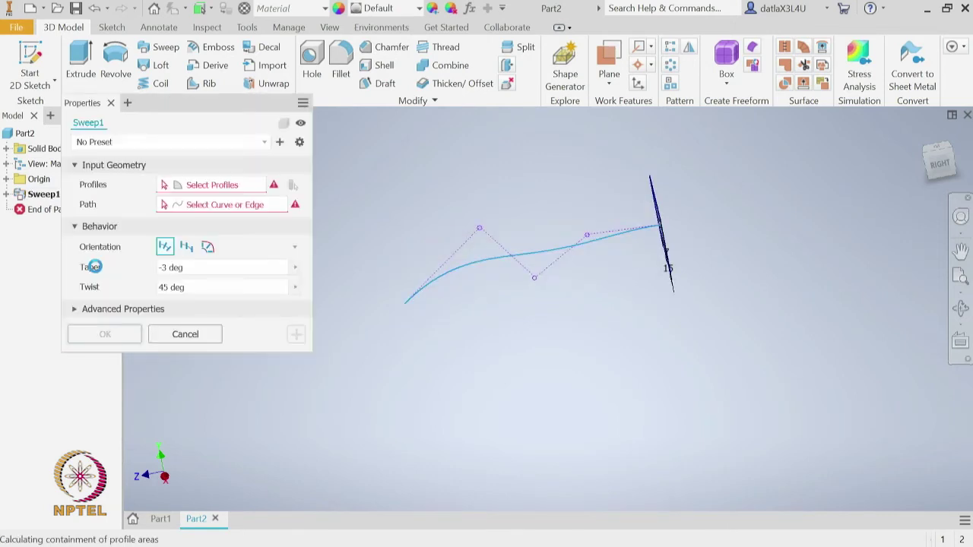
{"action": "left_click", "coordinate": [169, 288]}
{"action": "key", "text": "BackSpace"}
{"action": "key", "text": "BackSpace"}
{"action": "type", "text": "15"}
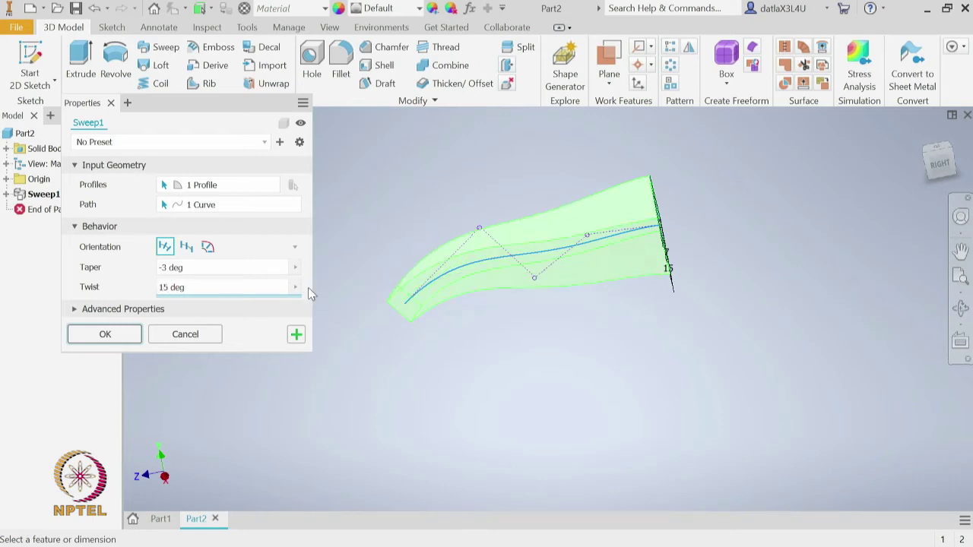
{"action": "left_click", "coordinate": [105, 335]}
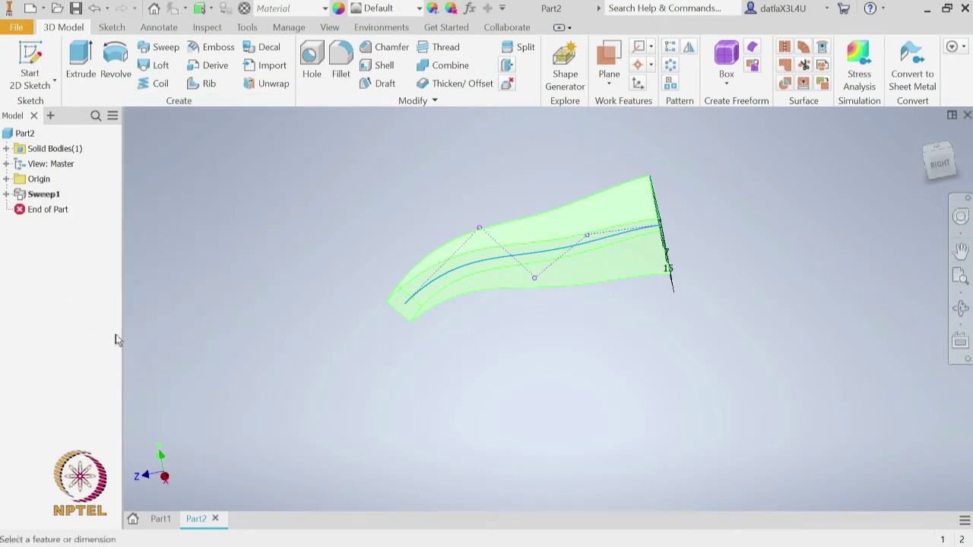
{"action": "middle_click_drag", "start_coordinate": [500, 393], "coordinate": [435, 411], "text": "shift"}
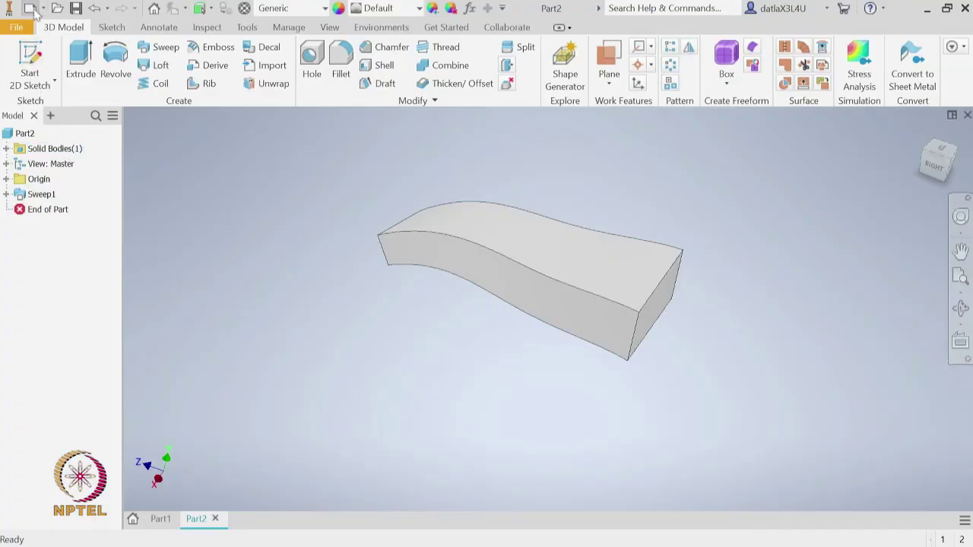
Step: Create a new part from the metric Standard (mm).ipt template and start a 3D sketch in it
{"action": "left_click", "coordinate": [30, 9]}
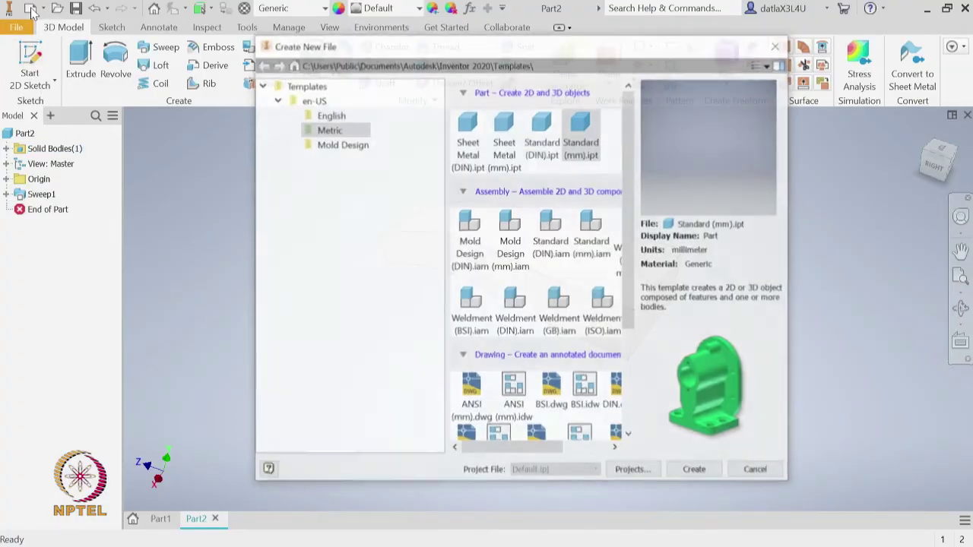
{"action": "double_click", "coordinate": [582, 133]}
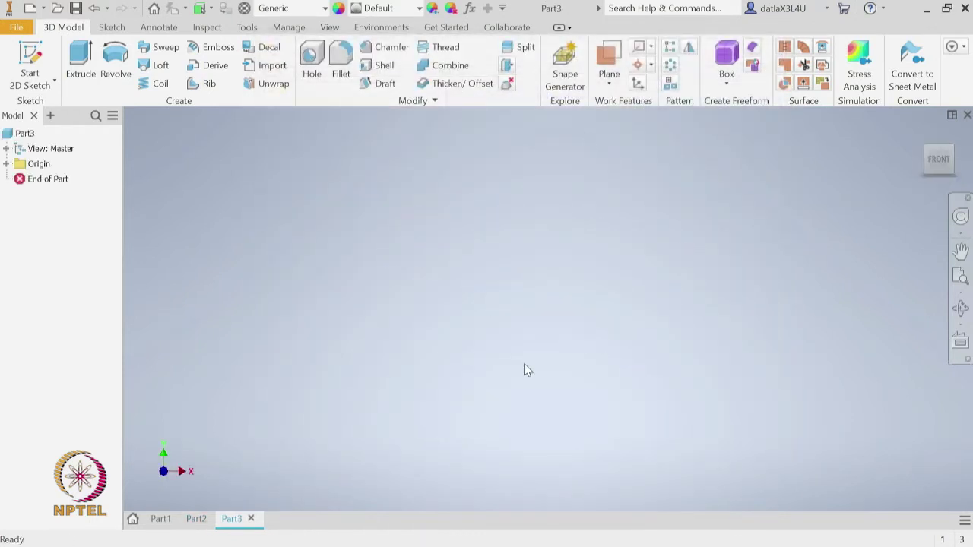
{"action": "left_click", "coordinate": [54, 85]}
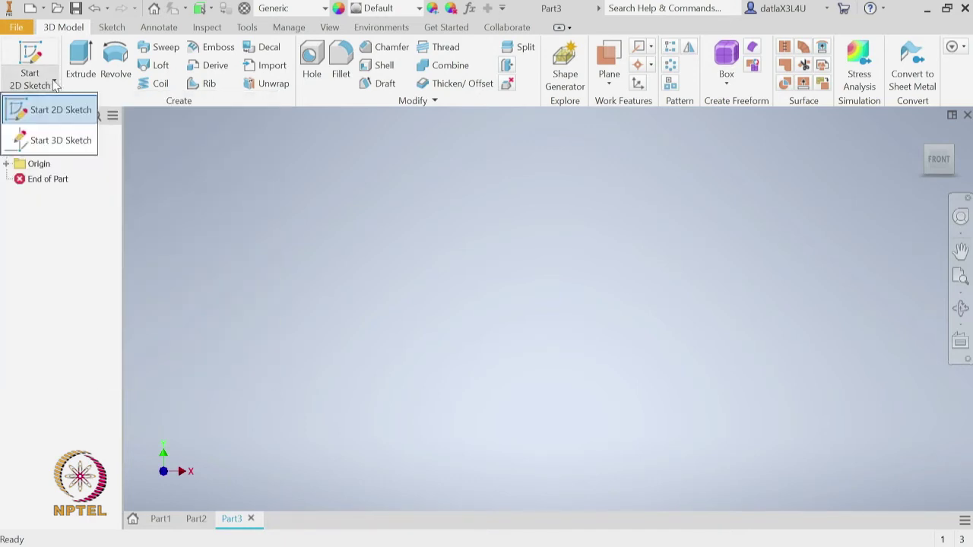
{"action": "left_click", "coordinate": [61, 141]}
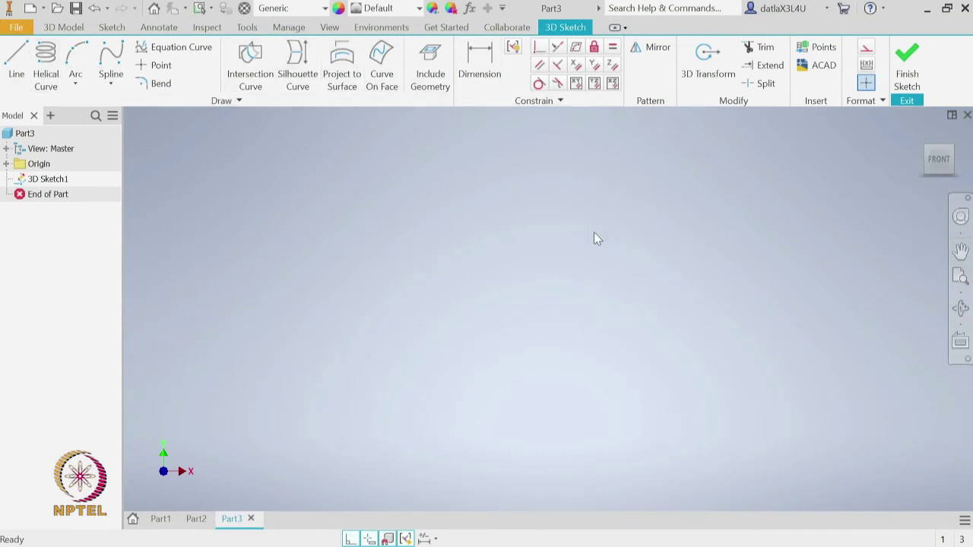
Step: Draw a Pitch and Revolution helical curve with a 20 mm axis from the origin along negative X, 10 mm pitch and about 9.4 mm diameter
{"action": "left_click", "coordinate": [46, 74]}
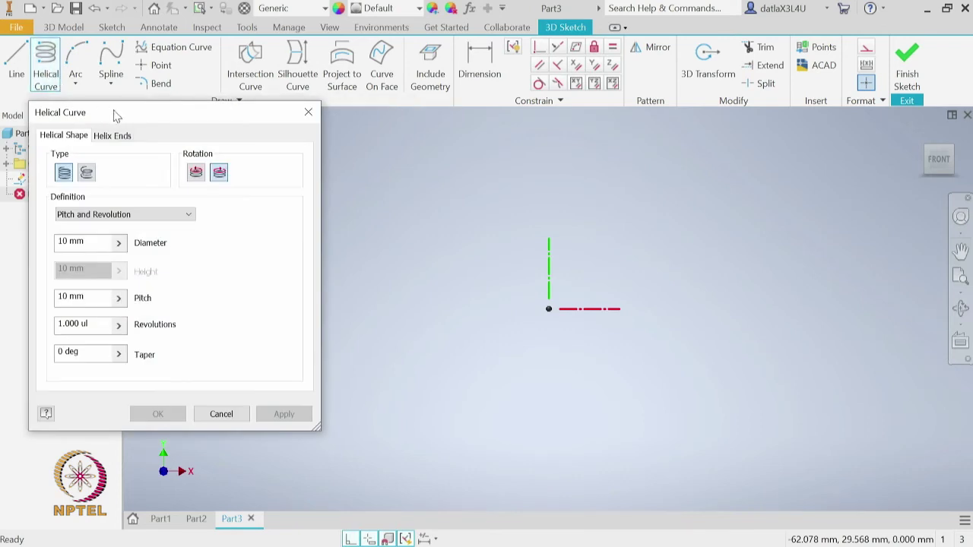
{"action": "left_click_drag", "start_coordinate": [115, 116], "coordinate": [139, 125]}
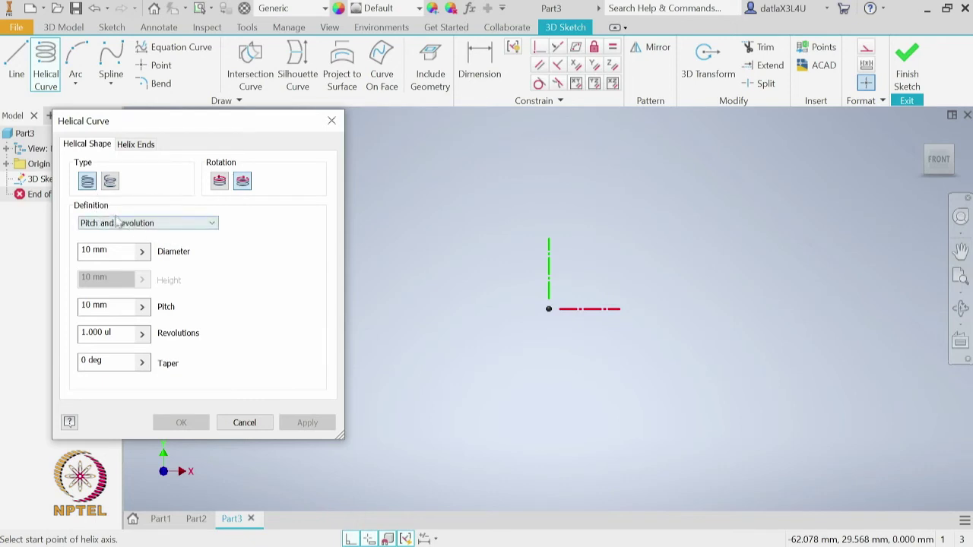
{"action": "left_click", "coordinate": [204, 226]}
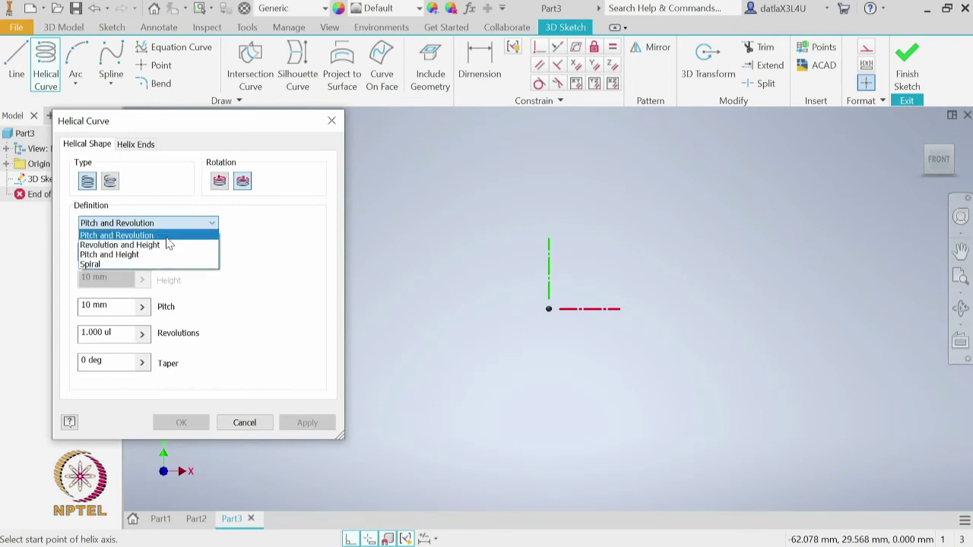
{"action": "left_click", "coordinate": [167, 239]}
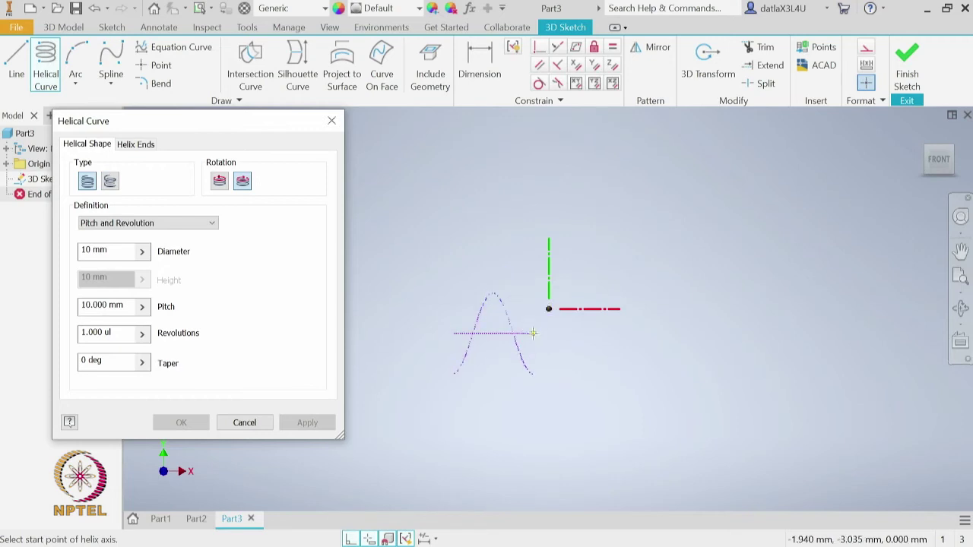
{"action": "left_click", "coordinate": [549, 308]}
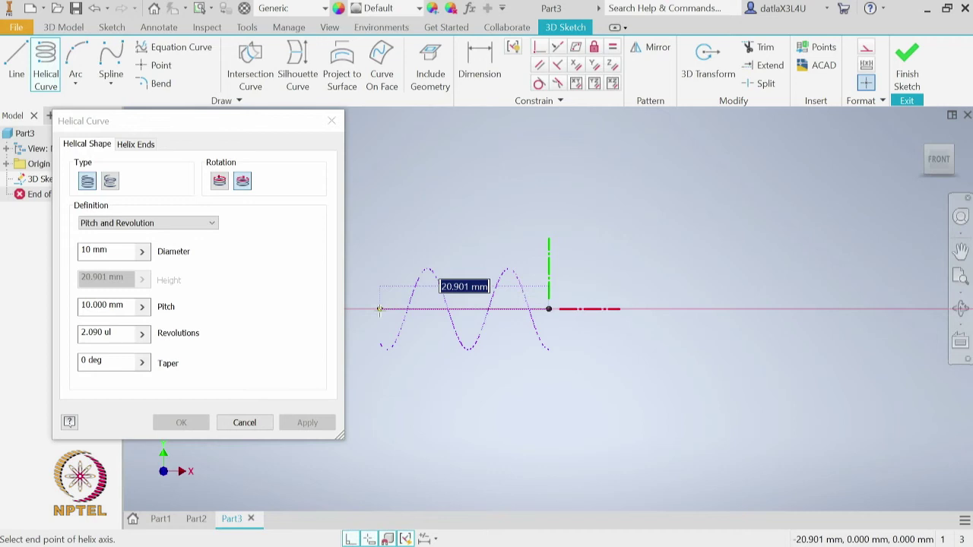
{"action": "type", "text": "20"}
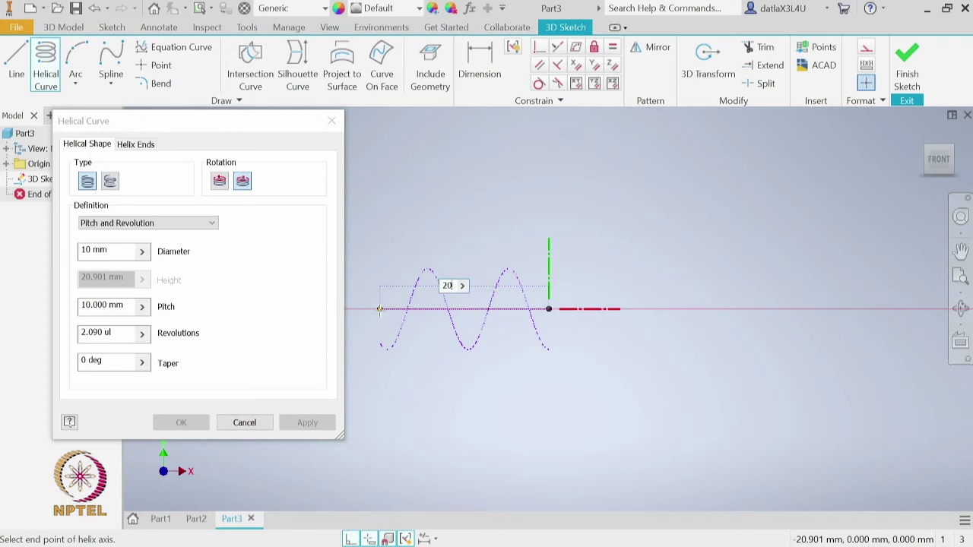
{"action": "key", "text": "Return"}
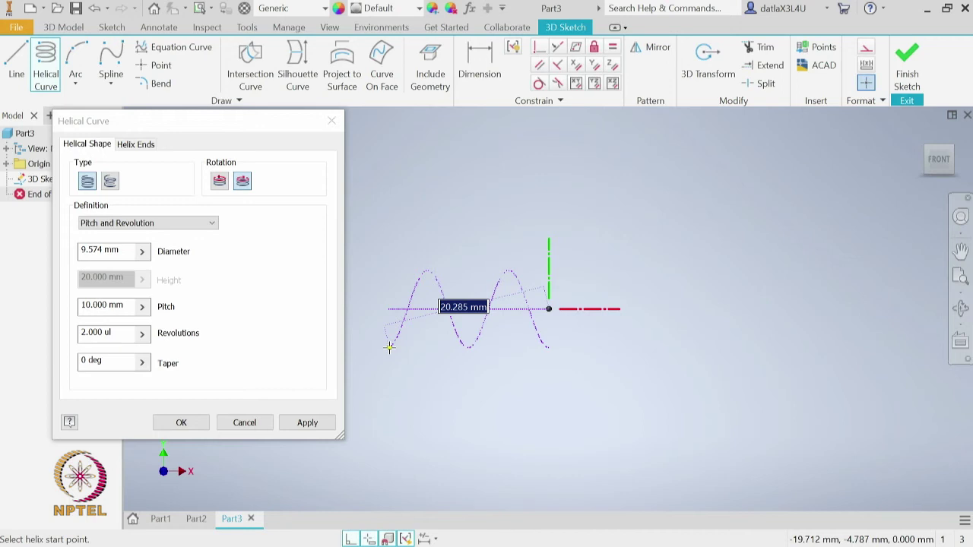
{"action": "type", "text": "20"}
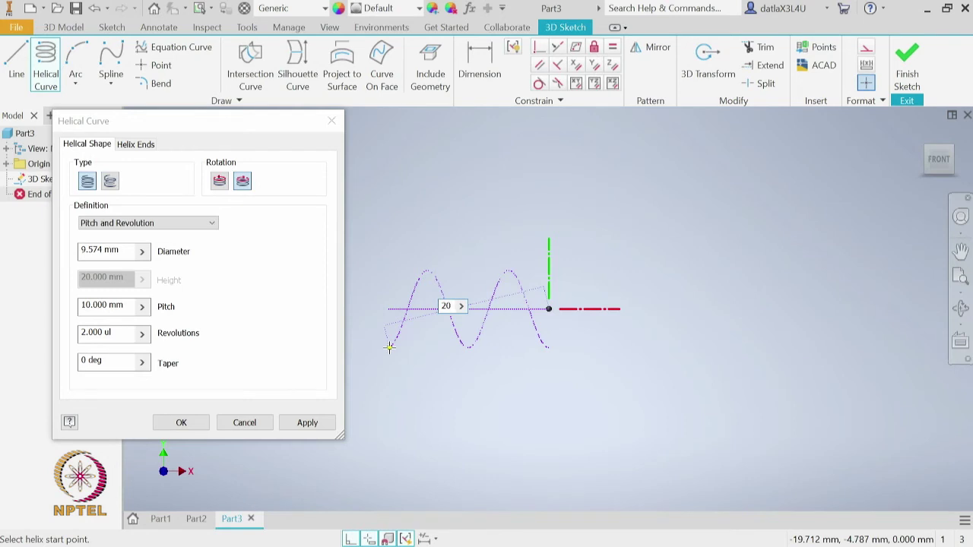
{"action": "left_click", "coordinate": [391, 351]}
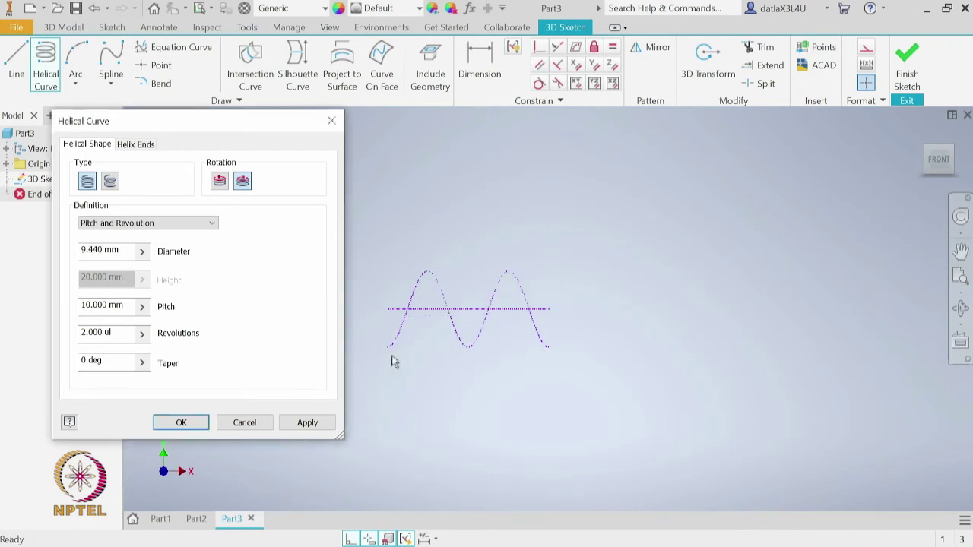
{"action": "left_click", "coordinate": [185, 424]}
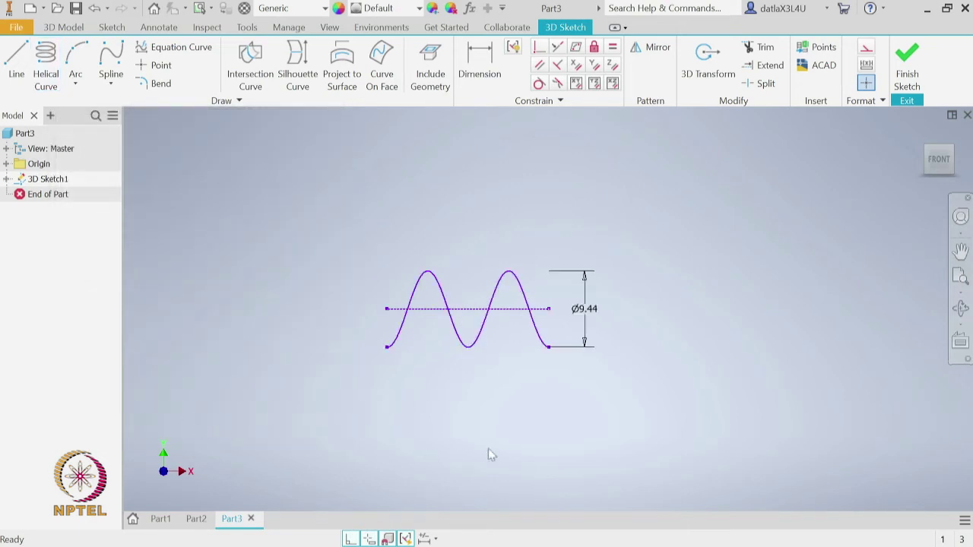
Step: Set the helix diameter to 10 mm and finish the 3D sketch
{"action": "mouse_move", "coordinate": [495, 385]}
{"action": "middle_mouse_down", "text": "shift"}
{"action": "mouse_move", "coordinate": [530, 390]}
{"action": "mouse_move", "coordinate": [583, 302]}
{"action": "mouse_move", "coordinate": [558, 358]}
{"action": "mouse_move", "coordinate": [491, 342]}
{"action": "mouse_move", "coordinate": [610, 317]}
{"action": "mouse_move", "coordinate": [630, 278]}
{"action": "mouse_move", "coordinate": [586, 291]}
{"action": "mouse_move", "coordinate": [591, 278]}
{"action": "mouse_move", "coordinate": [571, 319]}
{"action": "mouse_move", "coordinate": [586, 327]}
{"action": "mouse_move", "coordinate": [580, 277]}
{"action": "middle_mouse_up", "text": "shift"}
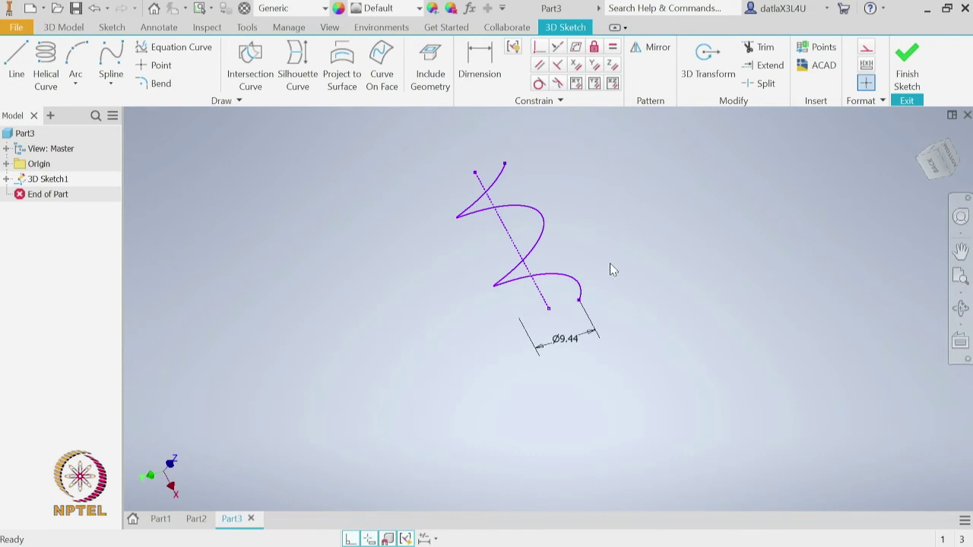
{"action": "left_click_drag", "start_coordinate": [569, 344], "coordinate": [568, 346]}
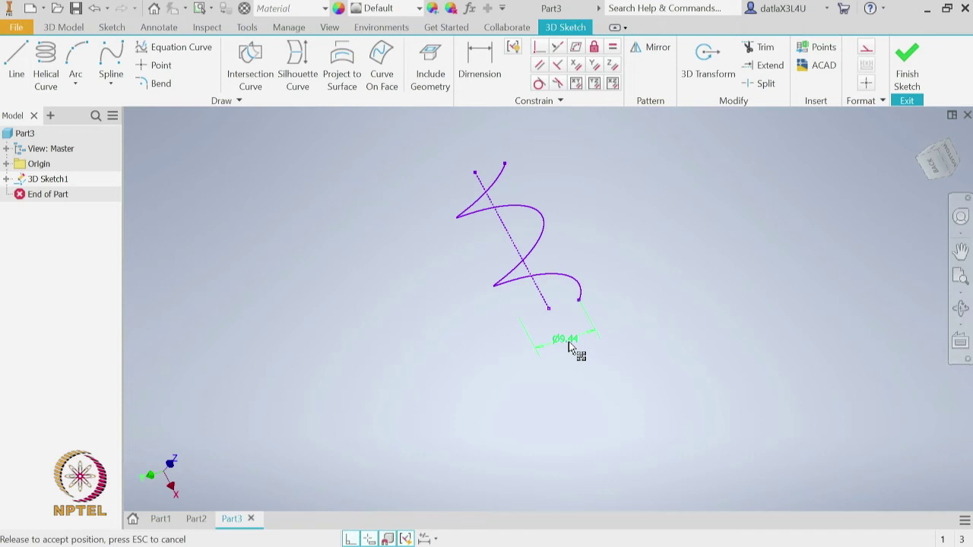
{"action": "left_click_drag", "start_coordinate": [568, 343], "coordinate": [568, 343]}
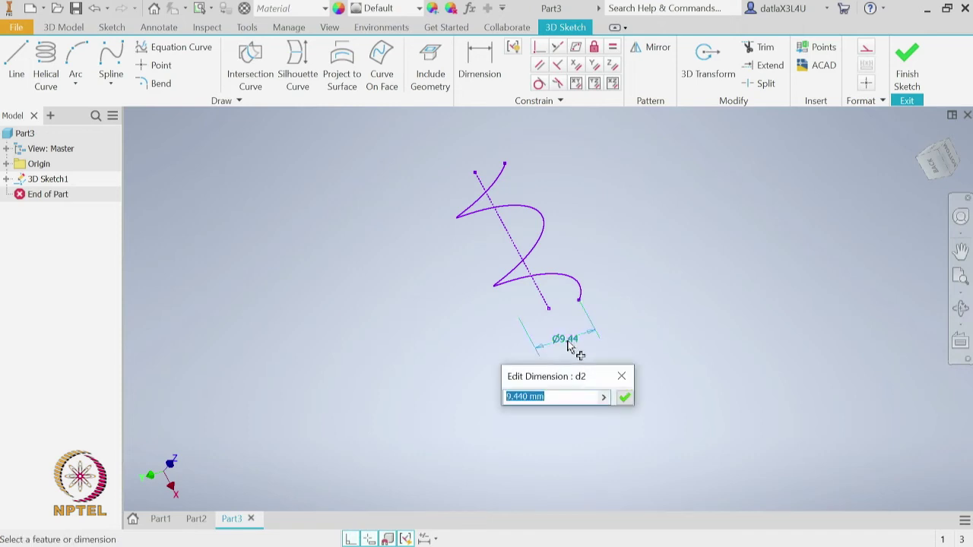
{"action": "type", "text": "10"}
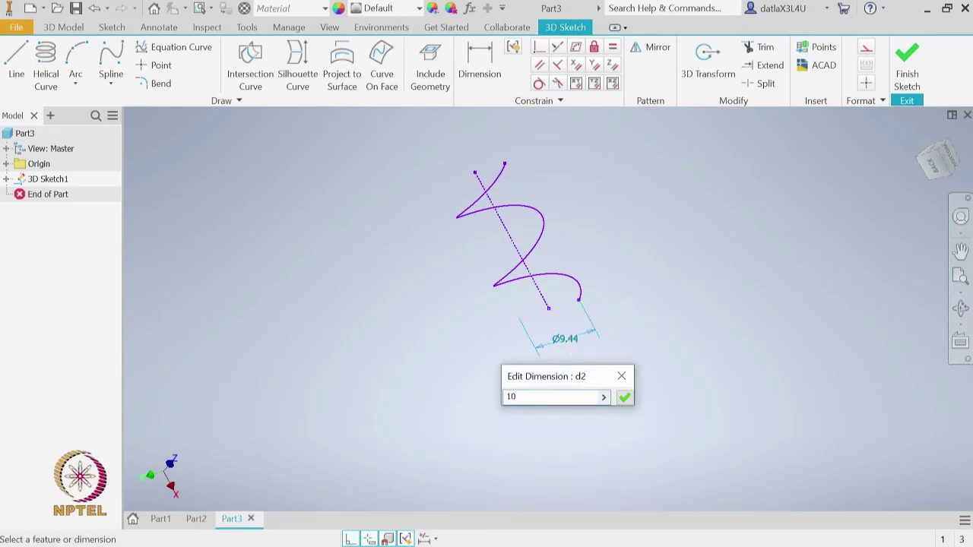
{"action": "key", "text": "Return"}
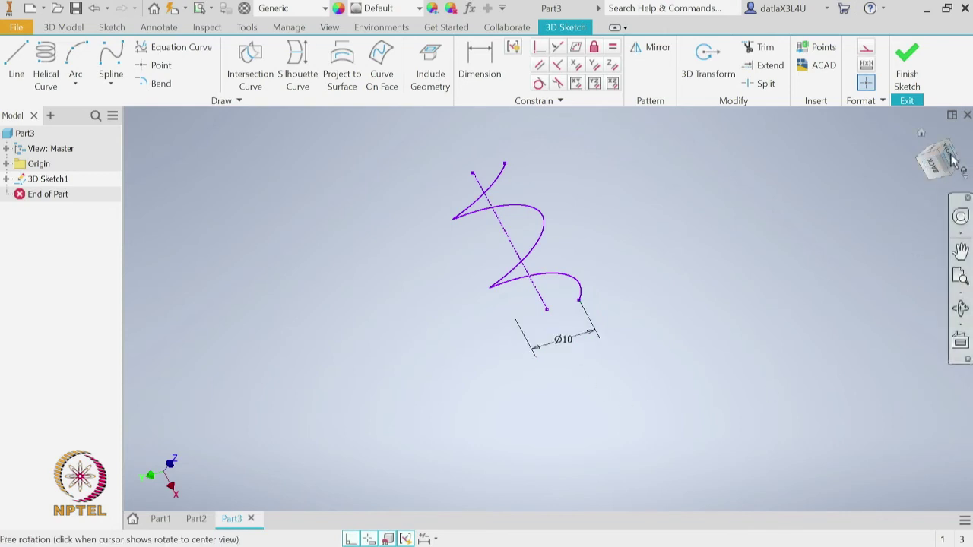
{"action": "mouse_move", "coordinate": [658, 306]}
{"action": "middle_mouse_down", "text": "shift"}
{"action": "mouse_move", "coordinate": [688, 313]}
{"action": "mouse_move", "coordinate": [738, 288]}
{"action": "mouse_move", "coordinate": [702, 305]}
{"action": "mouse_move", "coordinate": [656, 296]}
{"action": "middle_mouse_up", "text": "shift"}
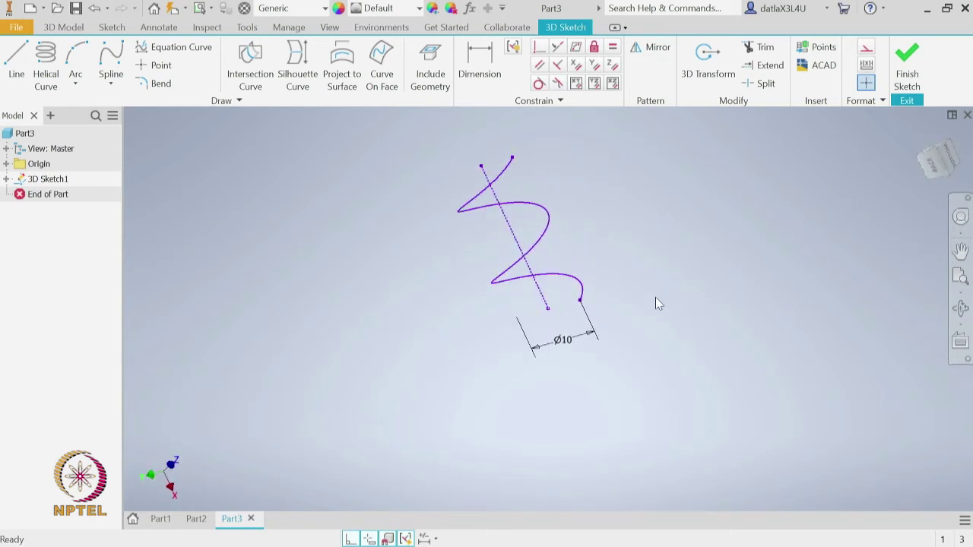
{"action": "left_click", "coordinate": [921, 76]}
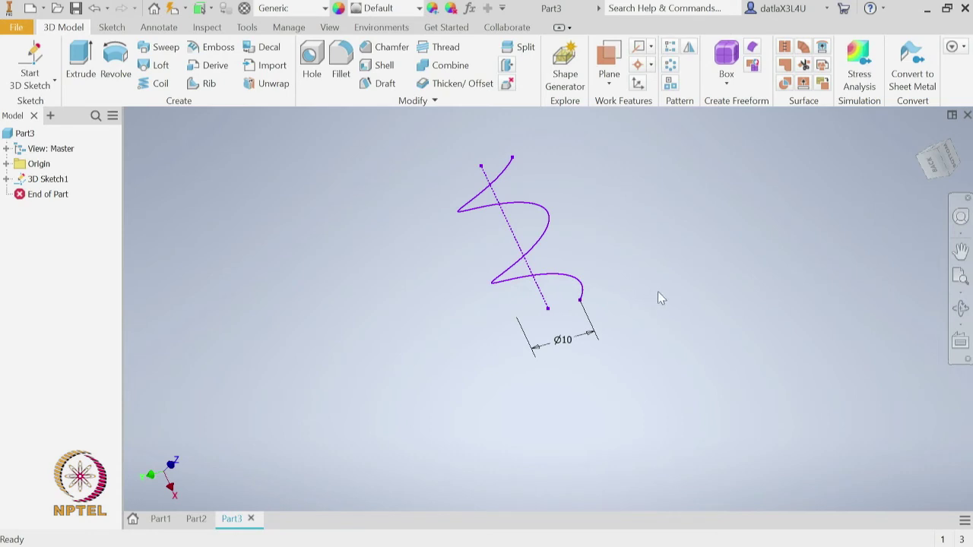
Step: Create a work plane normal to the helix at its end point beside the diameter dimension
{"action": "middle_click_drag", "start_coordinate": [660, 298], "coordinate": [608, 380], "text": "shift"}
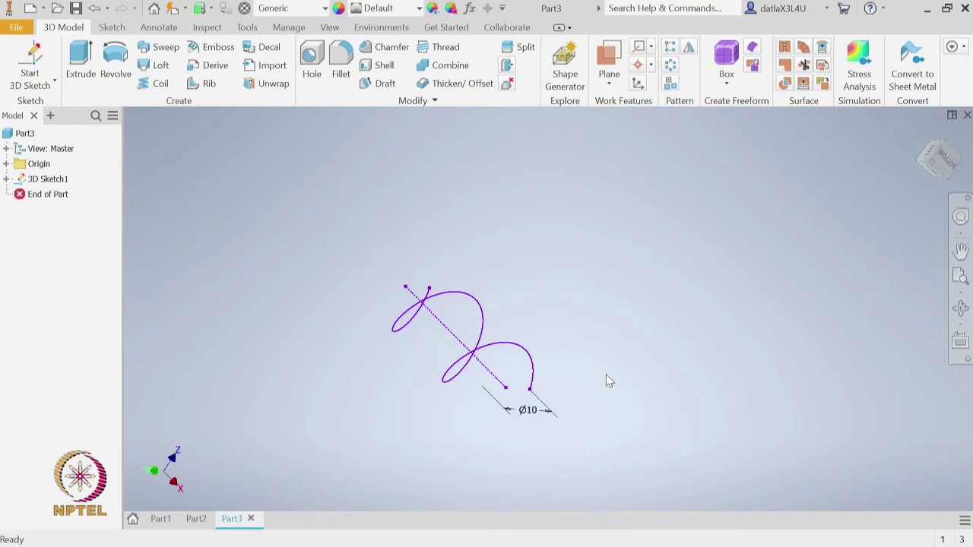
{"action": "left_click", "coordinate": [611, 85]}
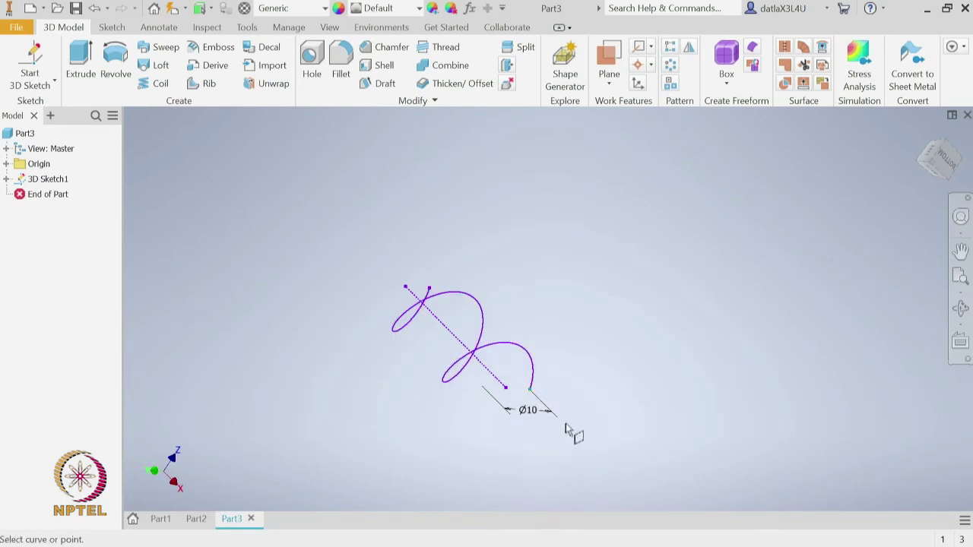
{"action": "left_click", "coordinate": [529, 390]}
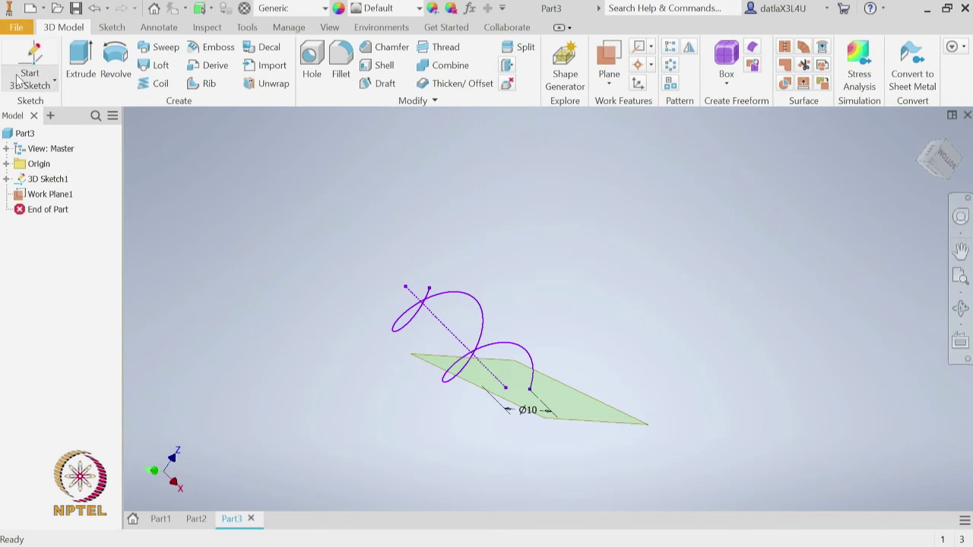
Step: Sketch a 4 mm diameter circle centred on the helix's end point in a 2D sketch on the work plane, and finish the sketch
{"action": "left_click", "coordinate": [54, 85]}
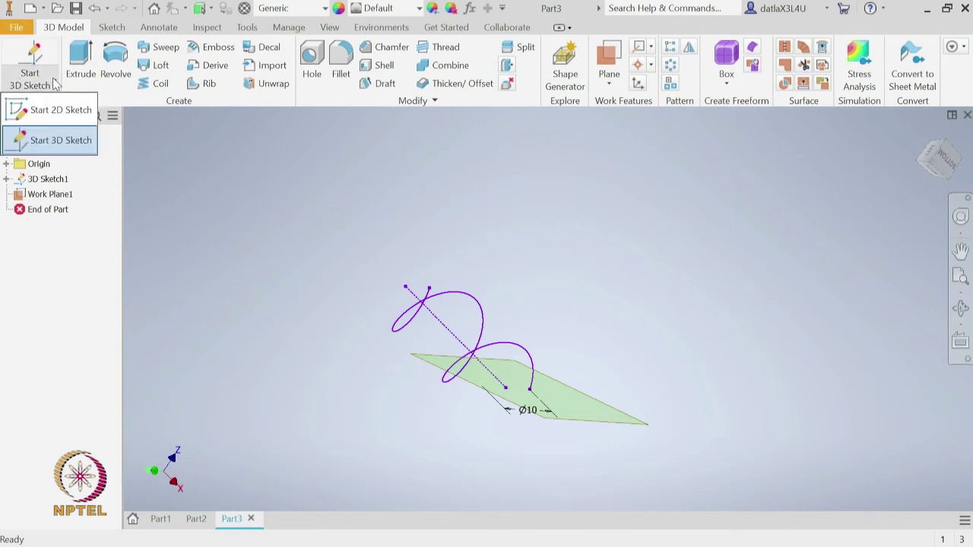
{"action": "left_click", "coordinate": [26, 106]}
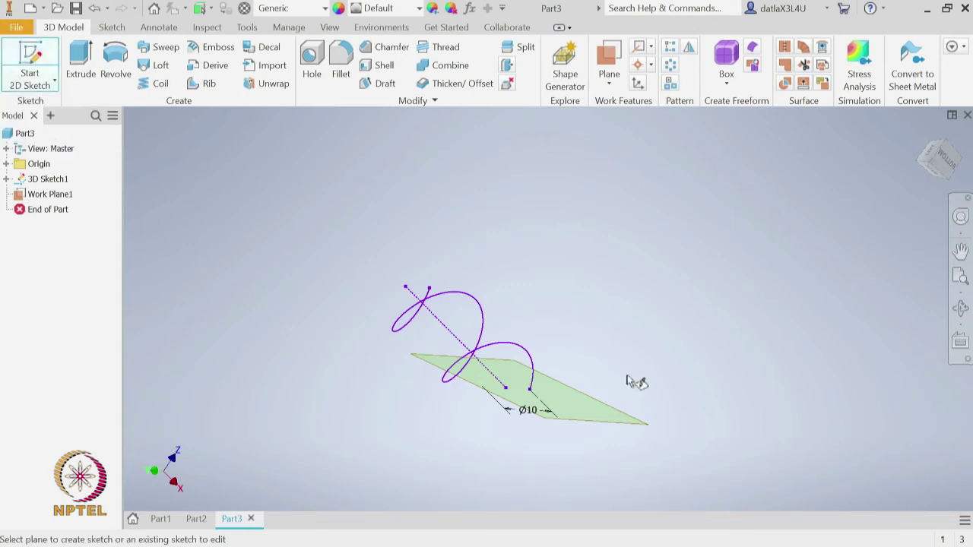
{"action": "left_click", "coordinate": [606, 420]}
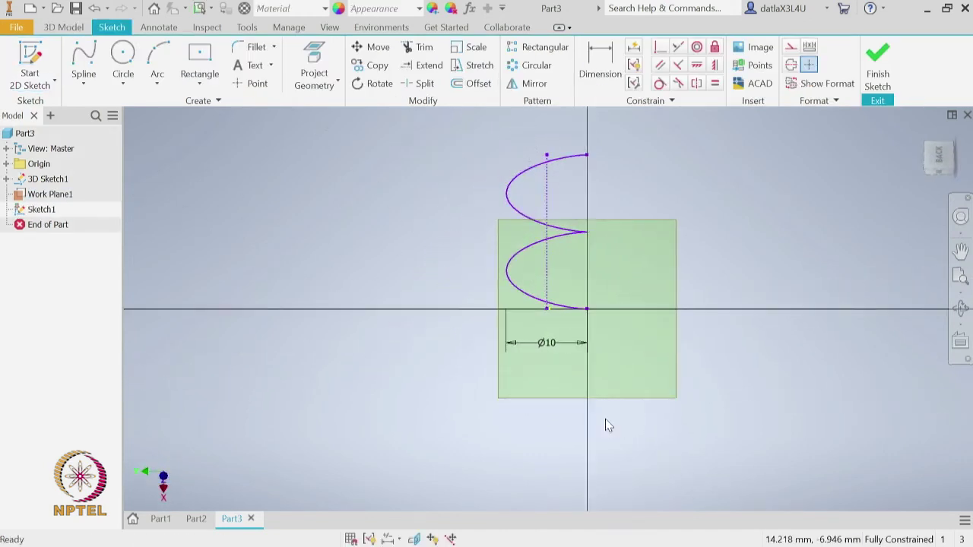
{"action": "left_click", "coordinate": [125, 54]}
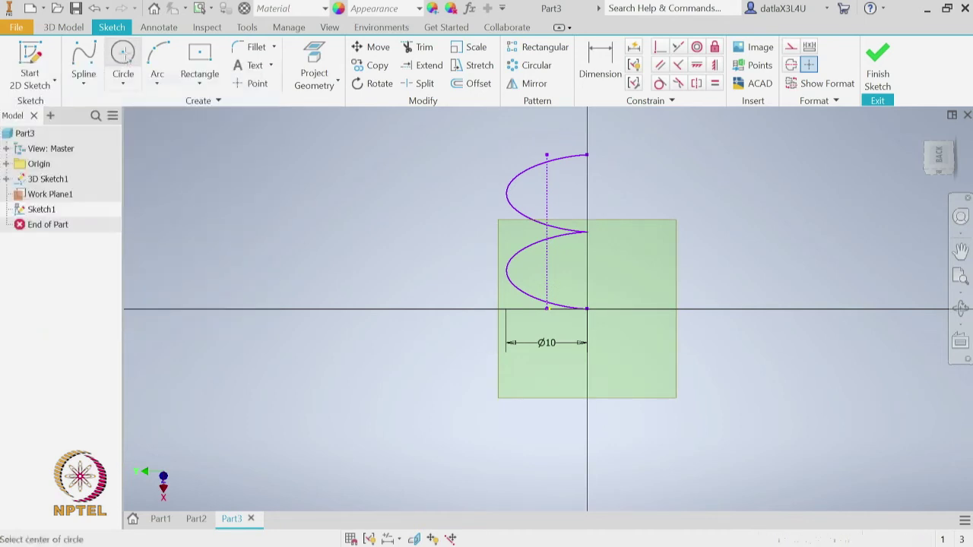
{"action": "left_click", "coordinate": [587, 309]}
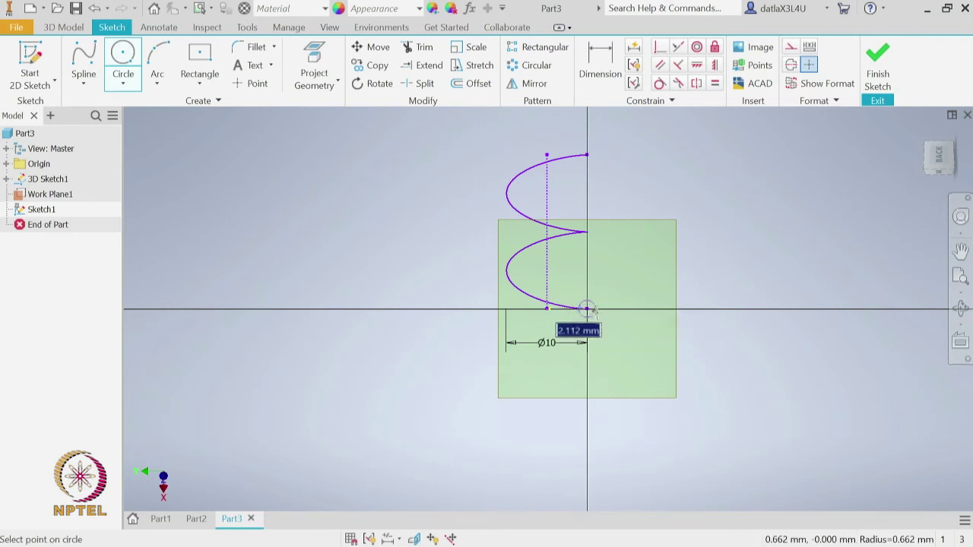
{"action": "type", "text": "4"}
{"action": "key", "text": "Return"}
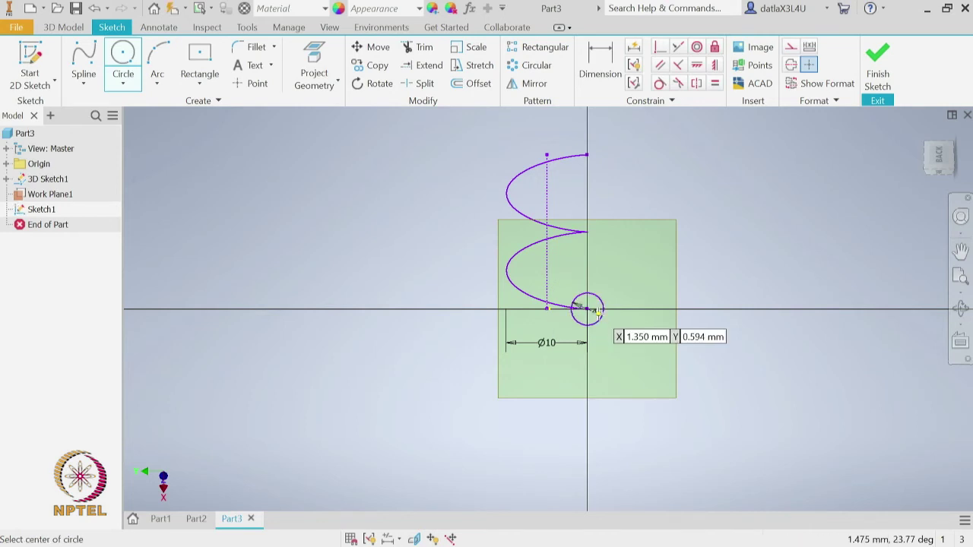
{"action": "left_click", "coordinate": [878, 80]}
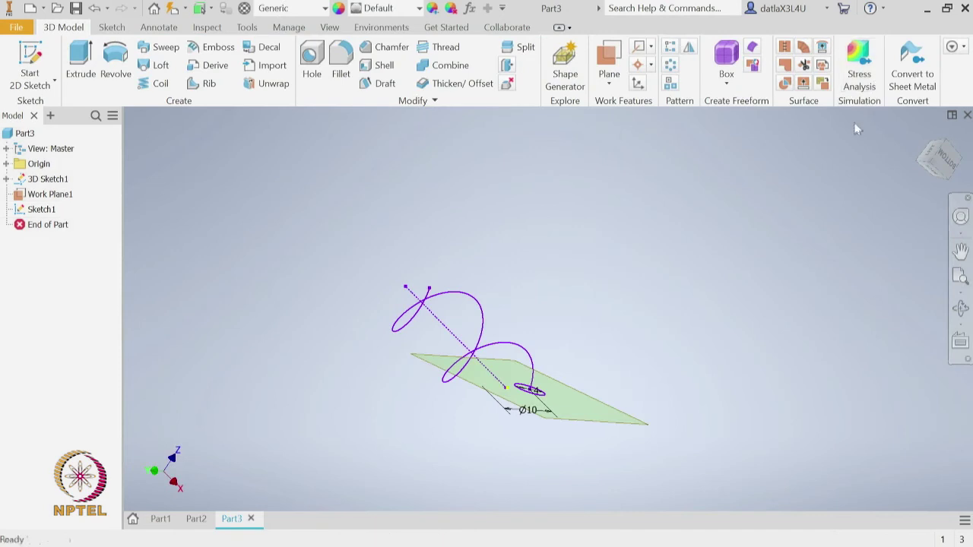
Step: Sweep the circle along the helical curve with taper and twist both set to 0
{"action": "left_click", "coordinate": [166, 48]}
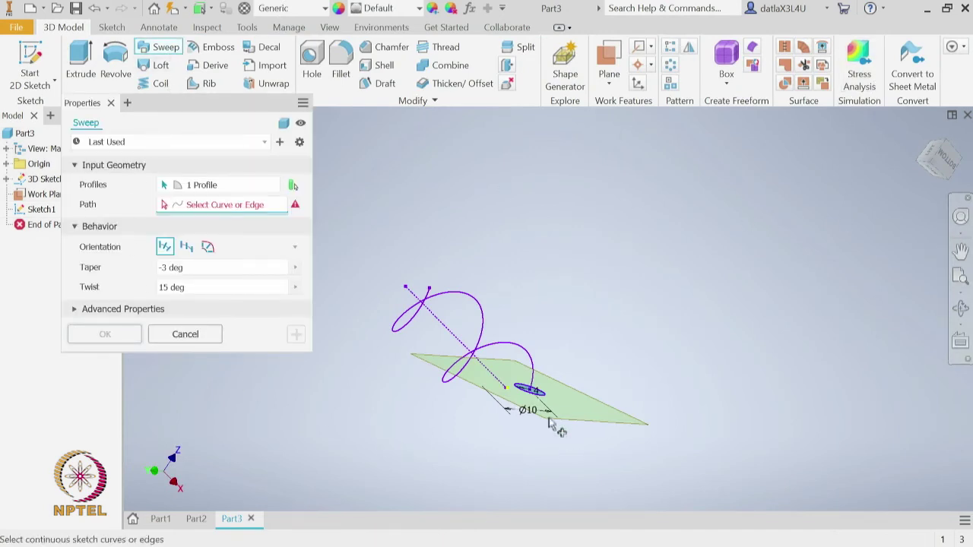
{"action": "left_click", "coordinate": [478, 313]}
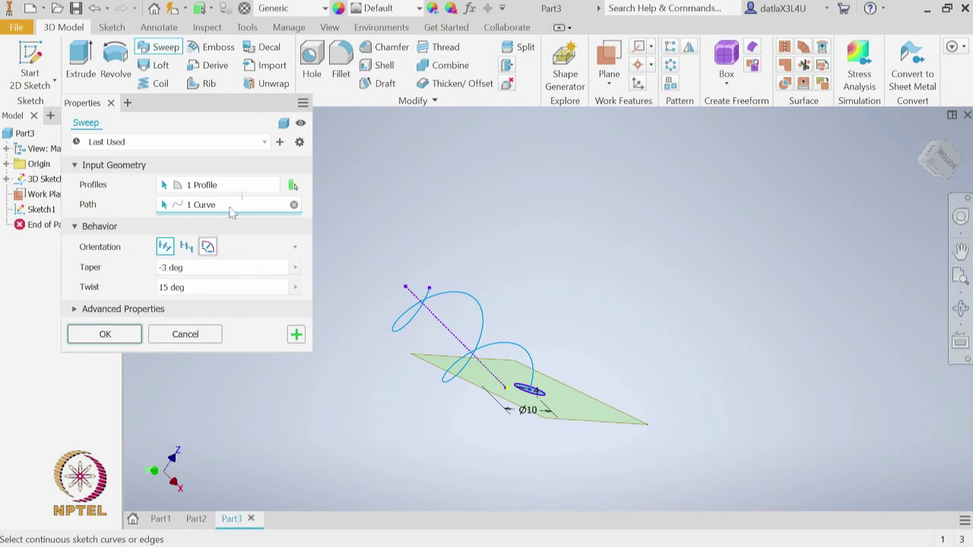
{"action": "left_click_drag", "start_coordinate": [203, 103], "coordinate": [186, 136]}
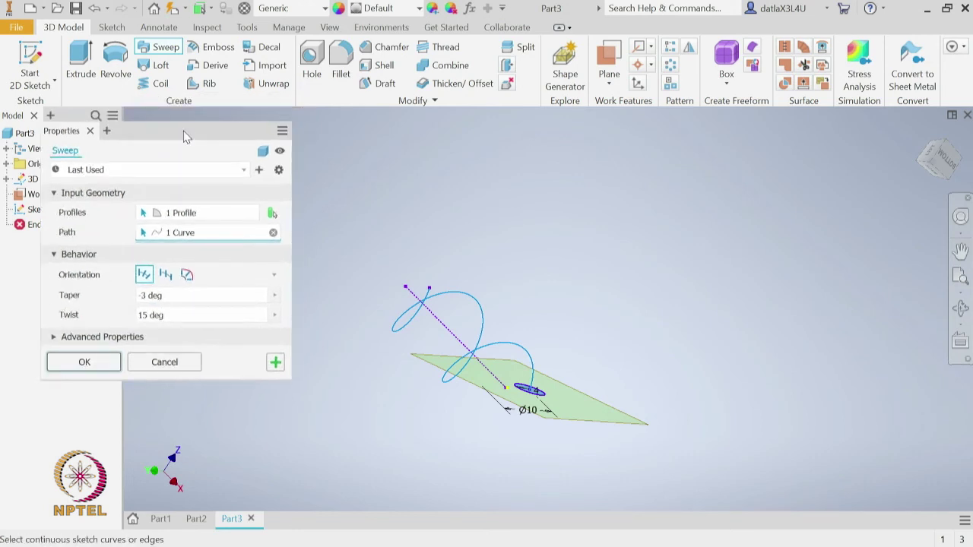
{"action": "left_click", "coordinate": [145, 297]}
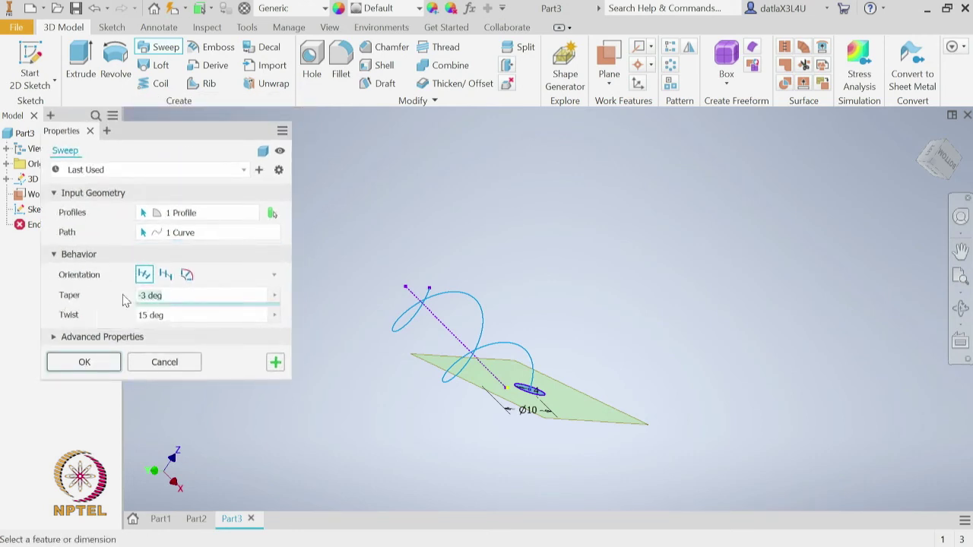
{"action": "type", "text": "0"}
{"action": "key", "text": "Tab"}
{"action": "type", "text": "0"}
{"action": "key", "text": "Tab"}
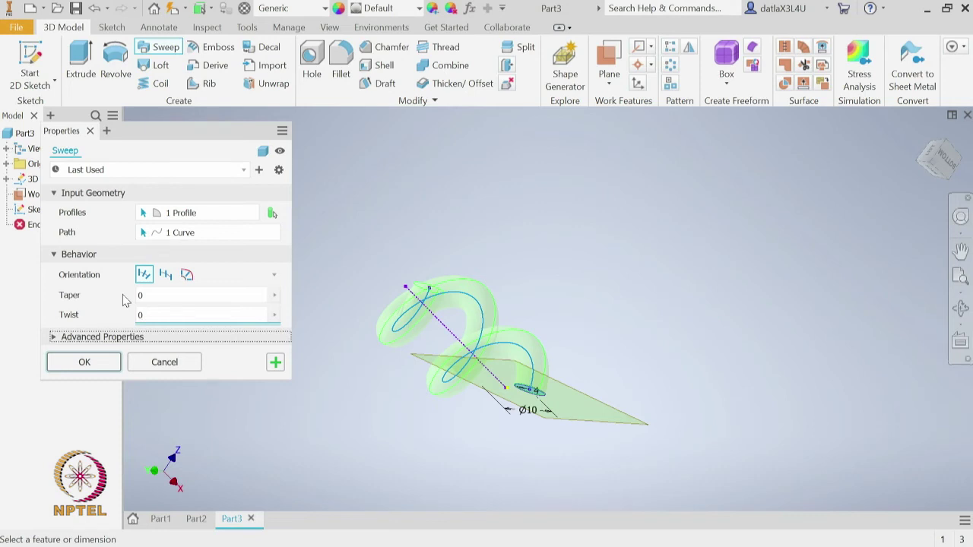
{"action": "left_click", "coordinate": [90, 363]}
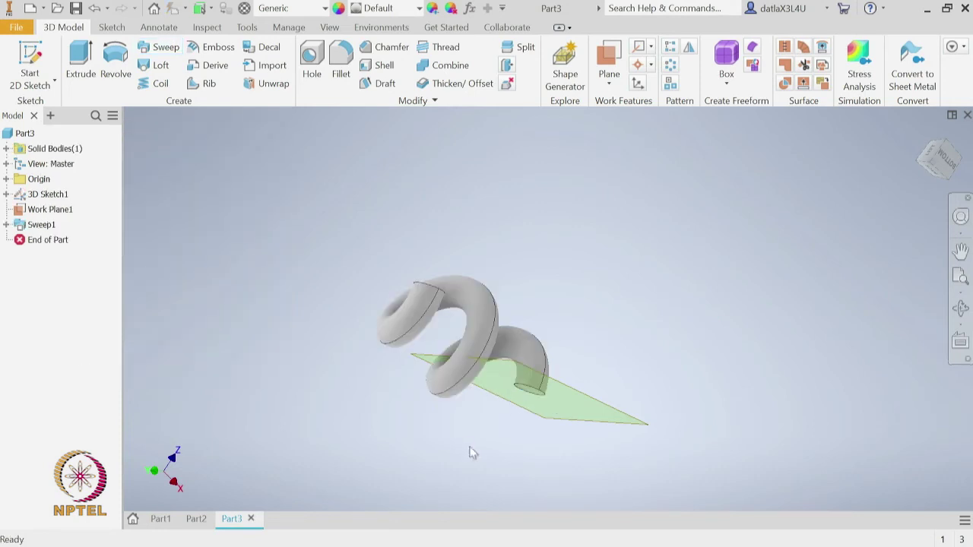
{"action": "middle_click_drag", "start_coordinate": [586, 459], "coordinate": [606, 391], "text": "shift"}
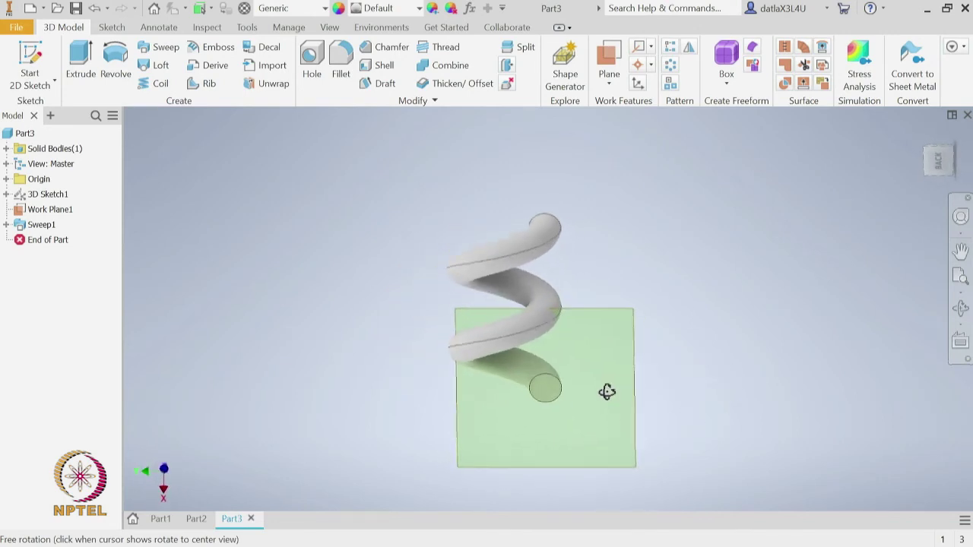
{"action": "right_click", "coordinate": [43, 227]}
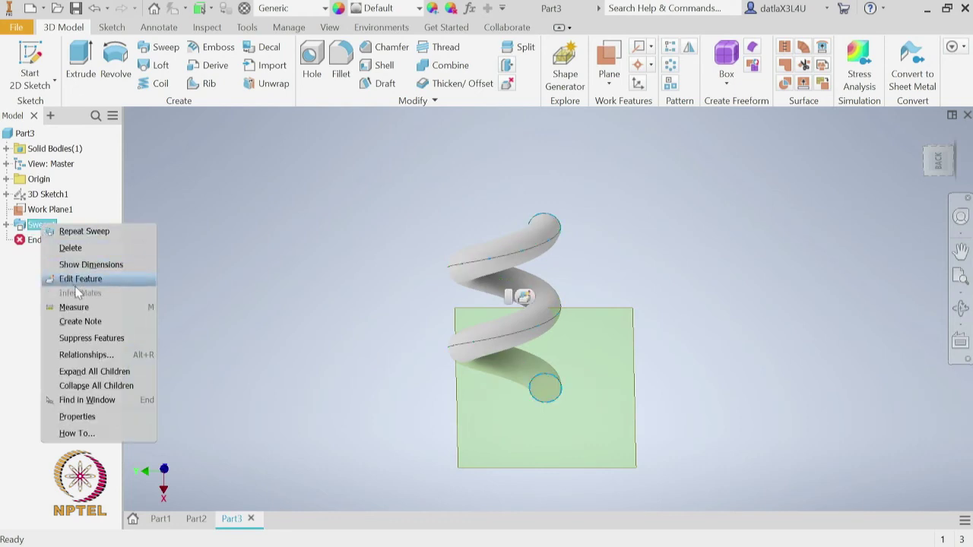
{"action": "left_click", "coordinate": [80, 279]}
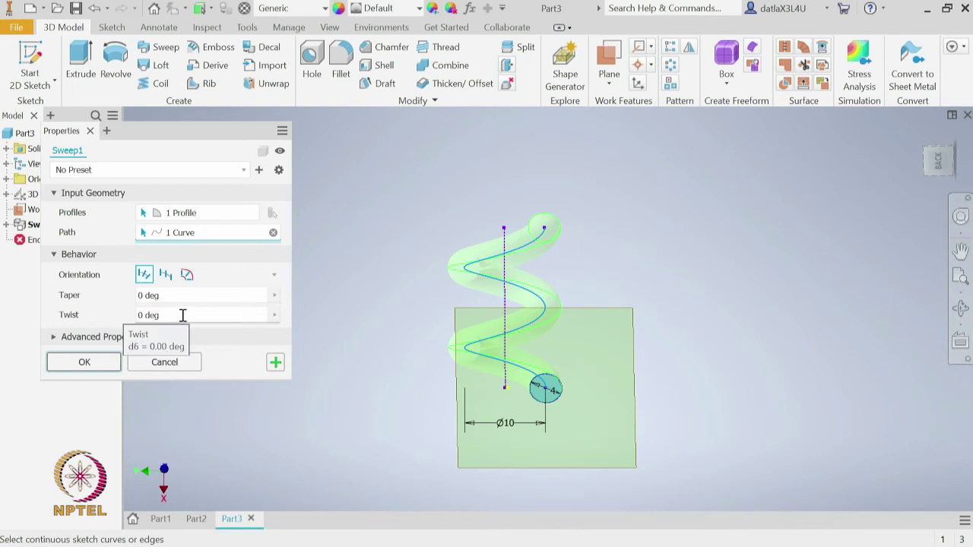
{"action": "left_click", "coordinate": [158, 363]}
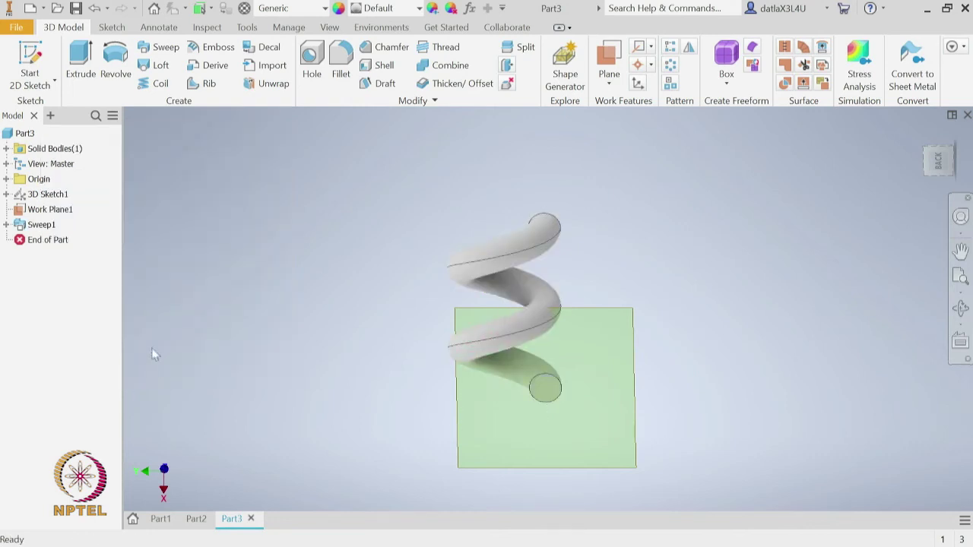
Step: Edit the sweep's 3D path sketch, set the helix diameter to 20 mm, and finish the sketch
{"action": "left_click", "coordinate": [6, 225]}
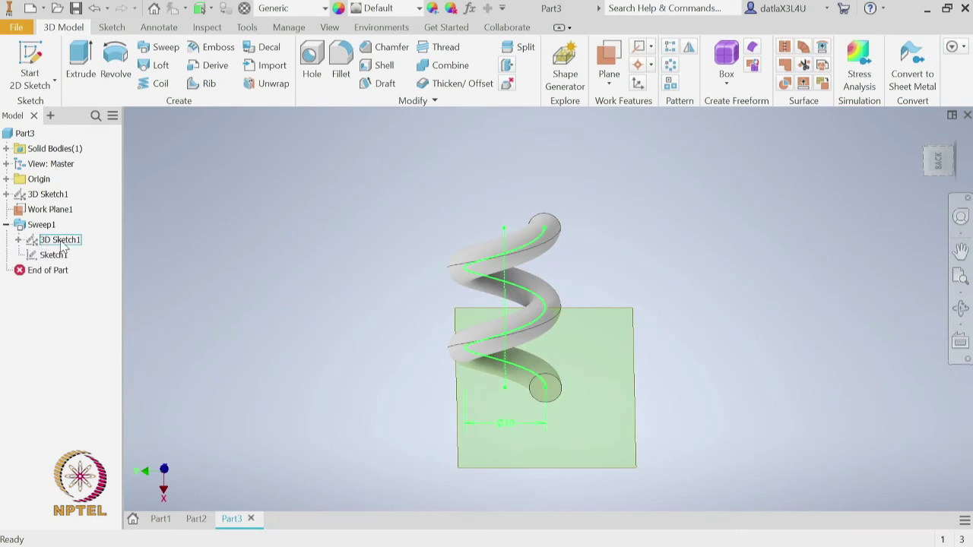
{"action": "left_click", "coordinate": [60, 241]}
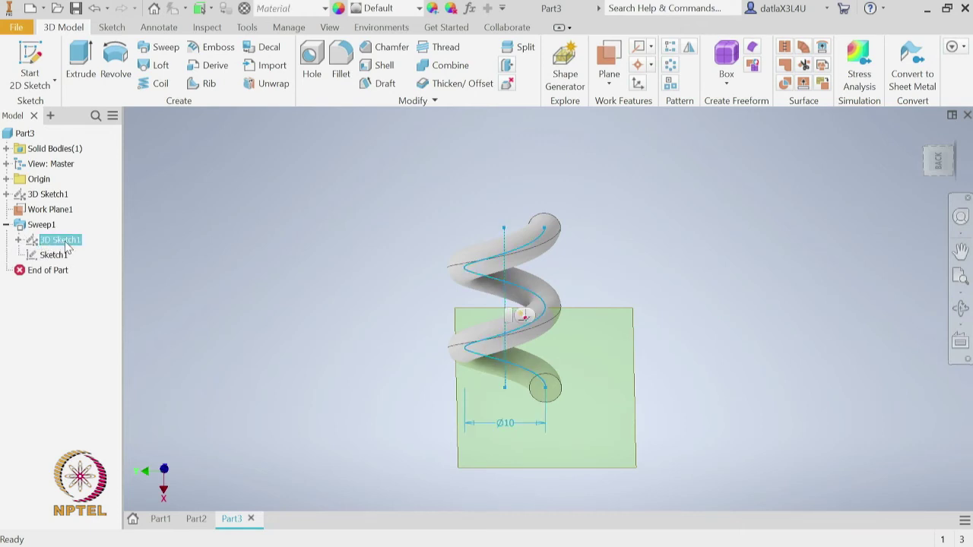
{"action": "right_click", "coordinate": [68, 245]}
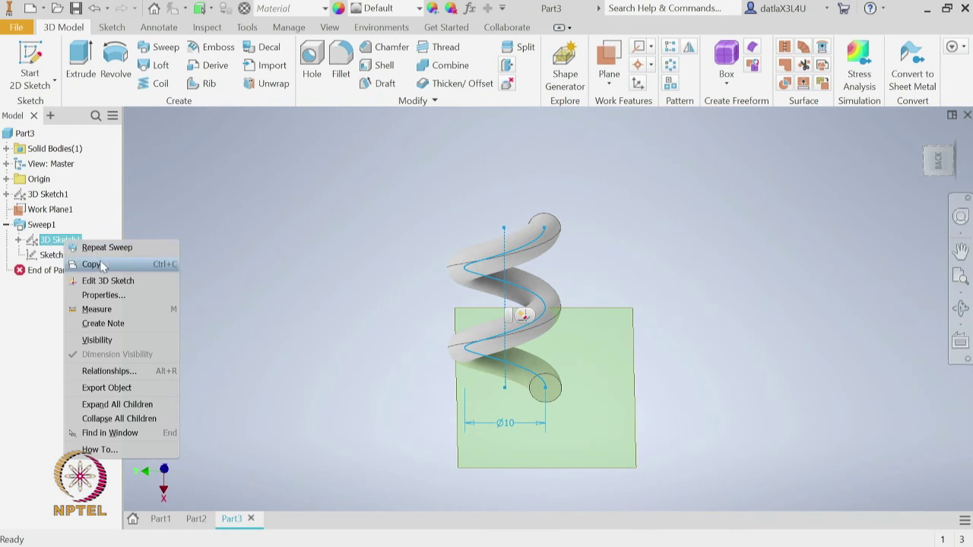
{"action": "left_click", "coordinate": [108, 280]}
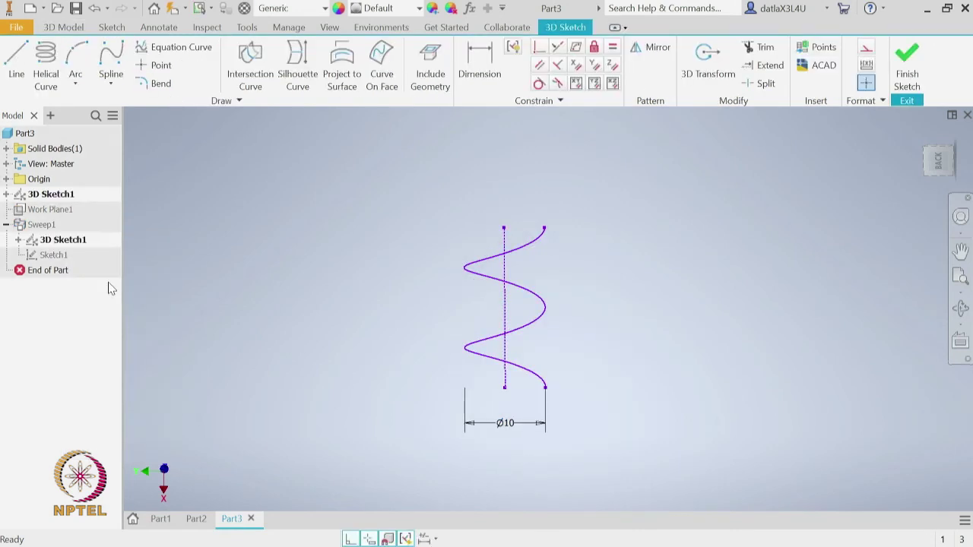
{"action": "left_click_drag", "start_coordinate": [517, 420], "coordinate": [502, 431]}
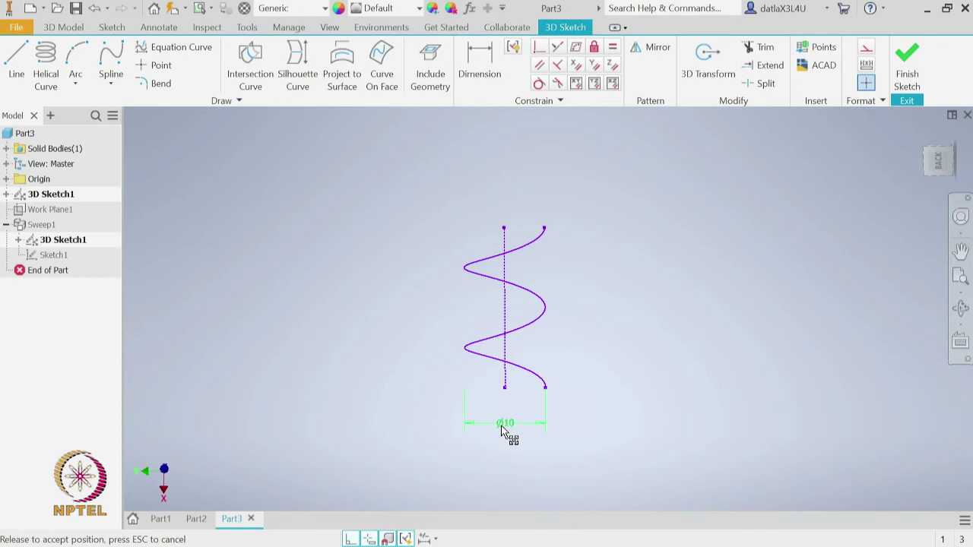
{"action": "left_click_drag", "start_coordinate": [502, 431], "coordinate": [500, 431]}
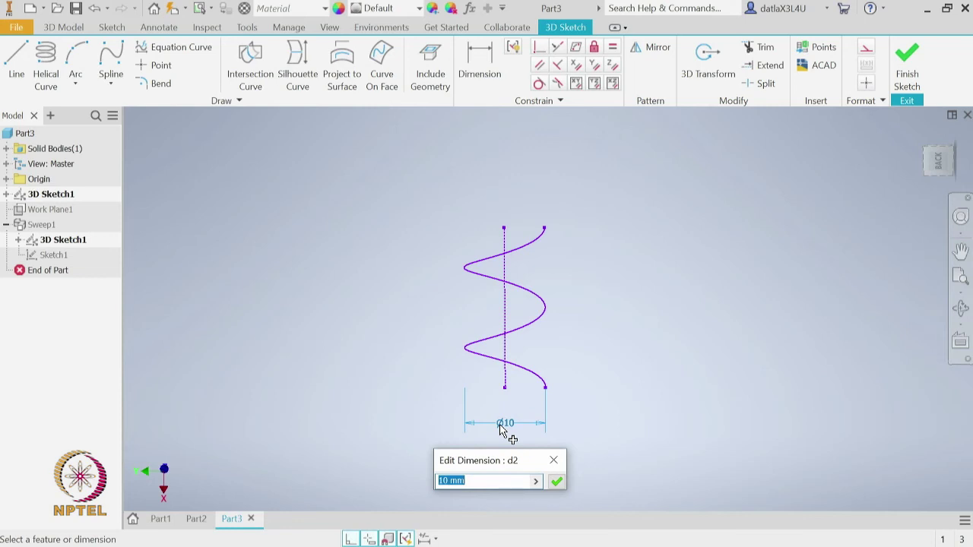
{"action": "type", "text": "20"}
{"action": "key", "text": "Return"}
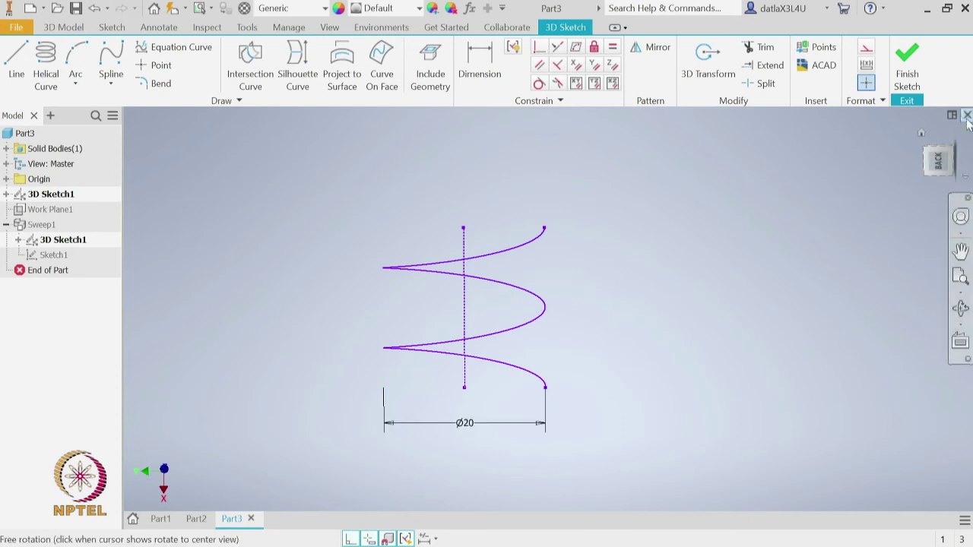
{"action": "left_click", "coordinate": [907, 64]}
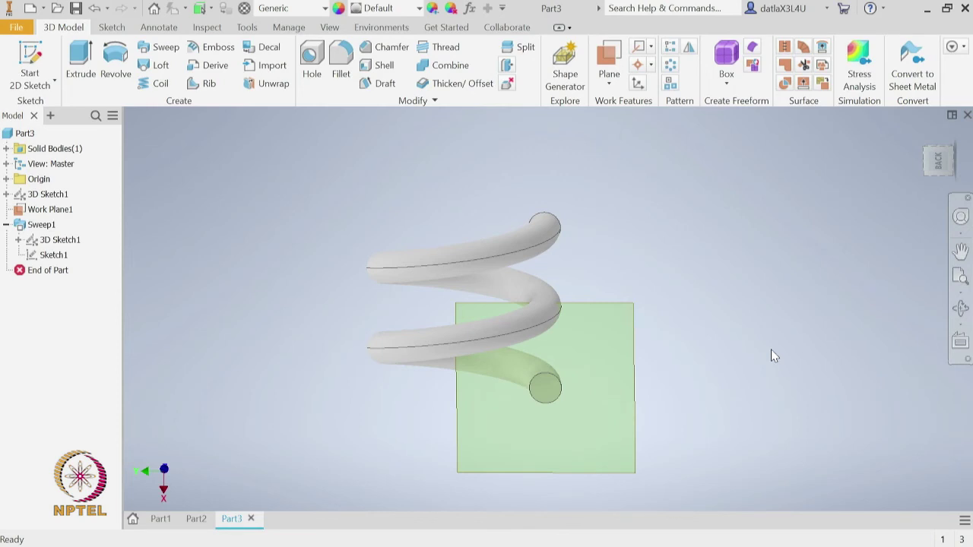
{"action": "key", "text": "alt+Tab"}
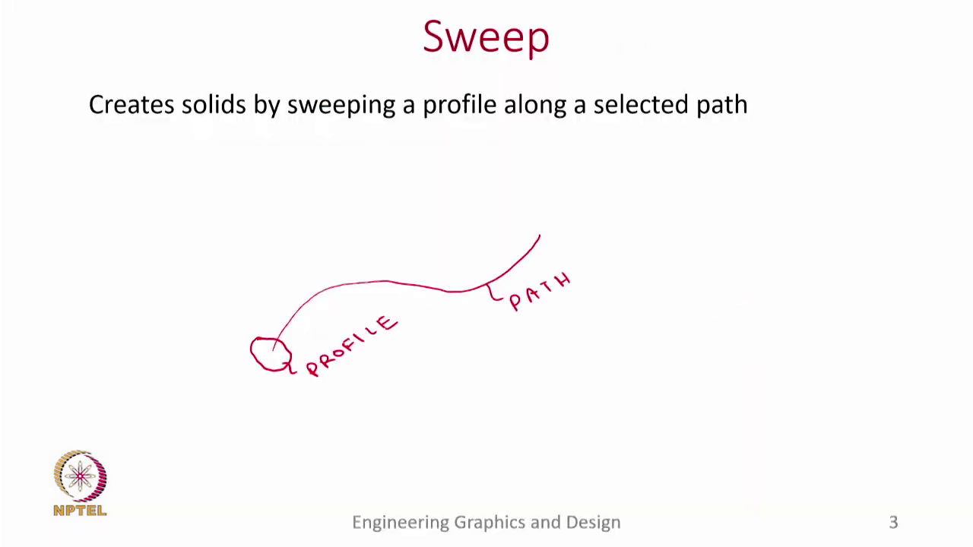
{"action": "key", "text": "Right"}
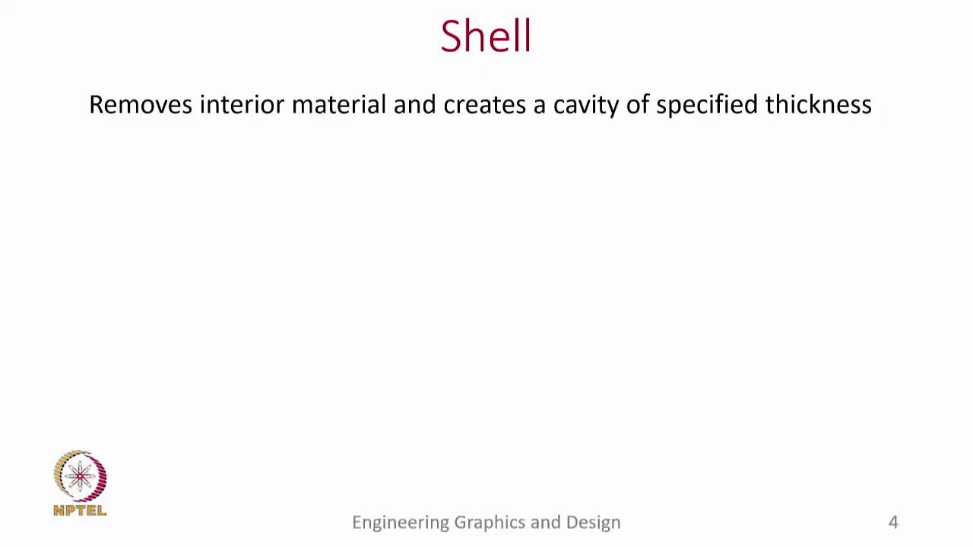
{"action": "key", "text": "alt+Tab"}
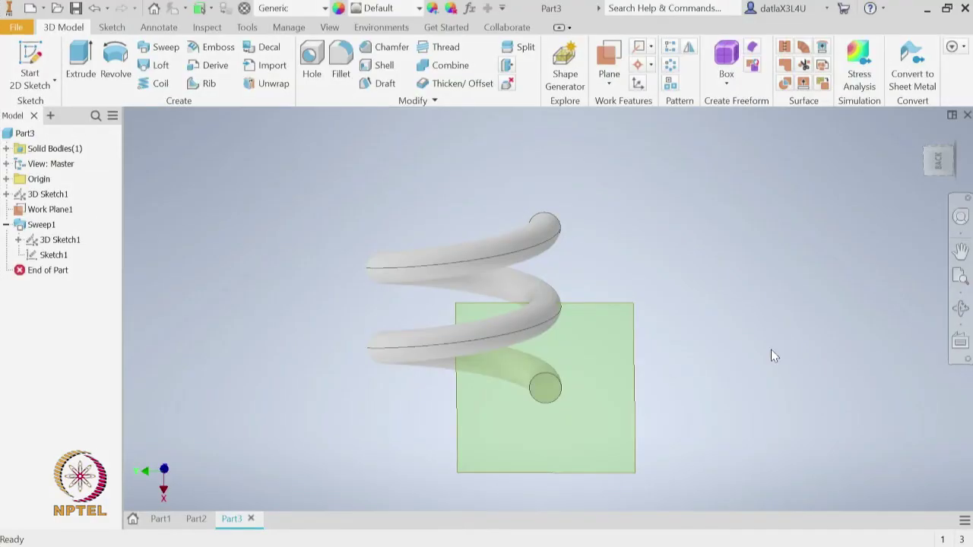
Step: Create a new part and start a 2D sketch on its XY origin plane
{"action": "left_click", "coordinate": [30, 8]}
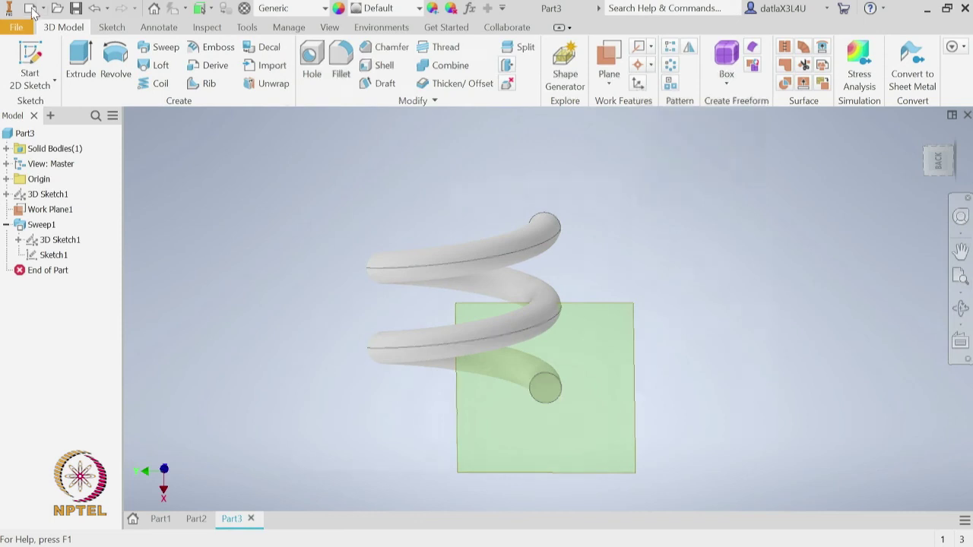
{"action": "double_click", "coordinate": [591, 138]}
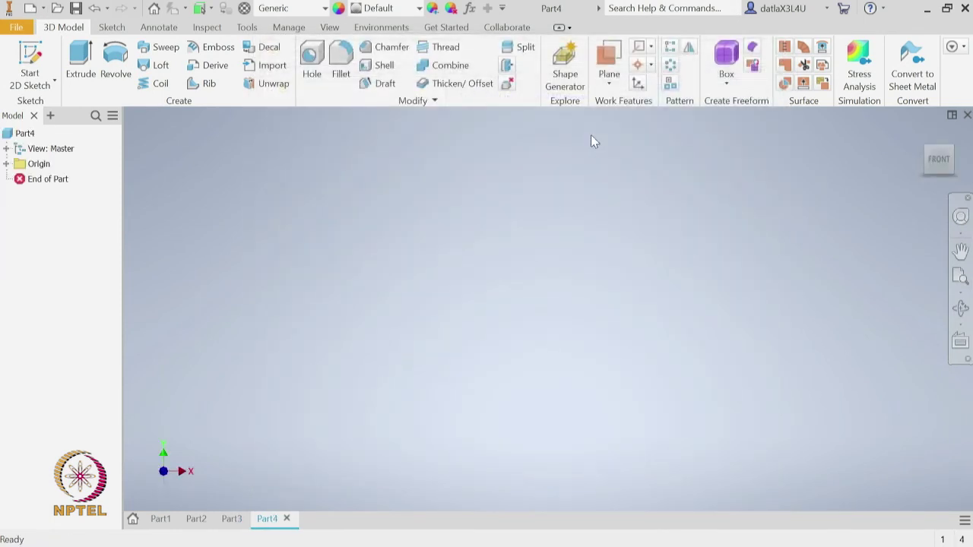
{"action": "left_click", "coordinate": [59, 54]}
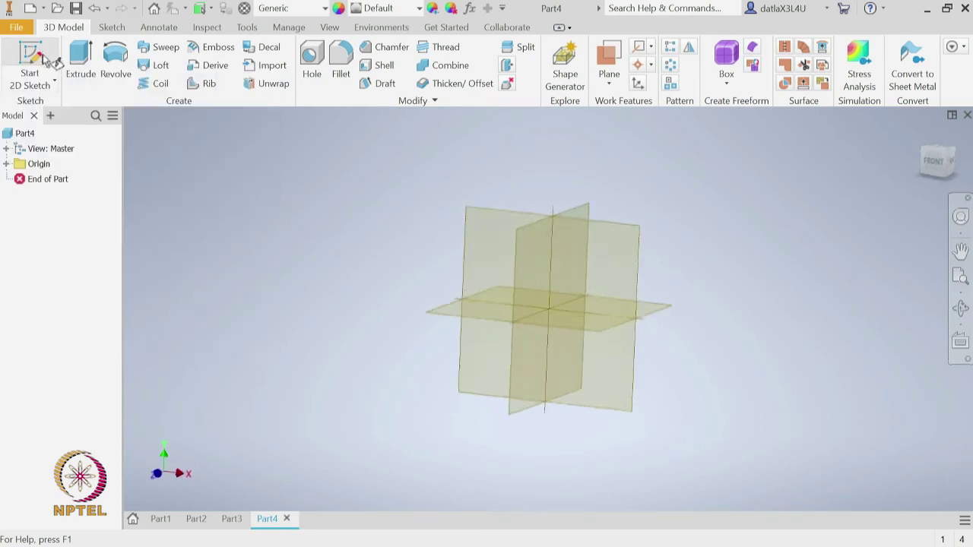
{"action": "left_click", "coordinate": [475, 180]}
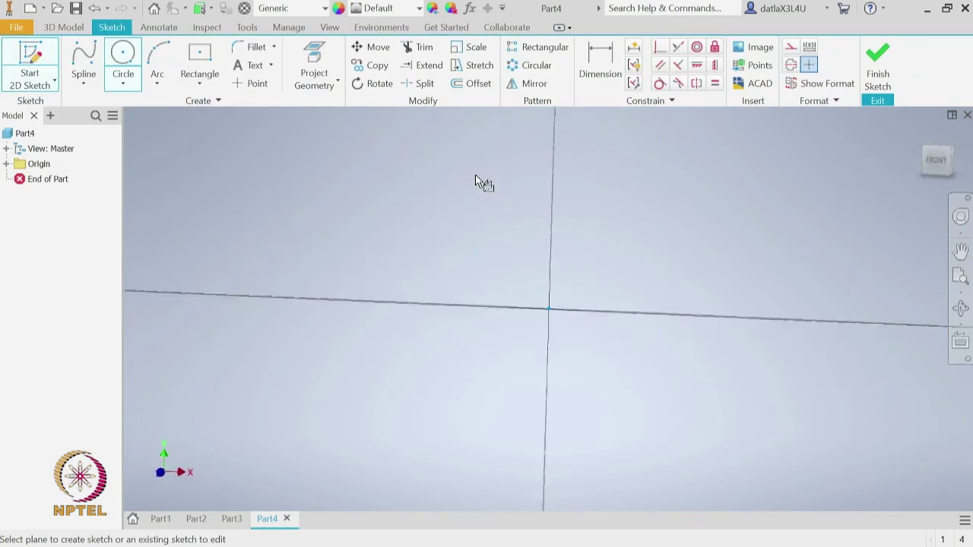
Step: Draw a 30 mm by 30 mm center-point rectangle centred on the sketch origin
{"action": "left_click", "coordinate": [200, 53]}
{"action": "left_click", "coordinate": [548, 309]}
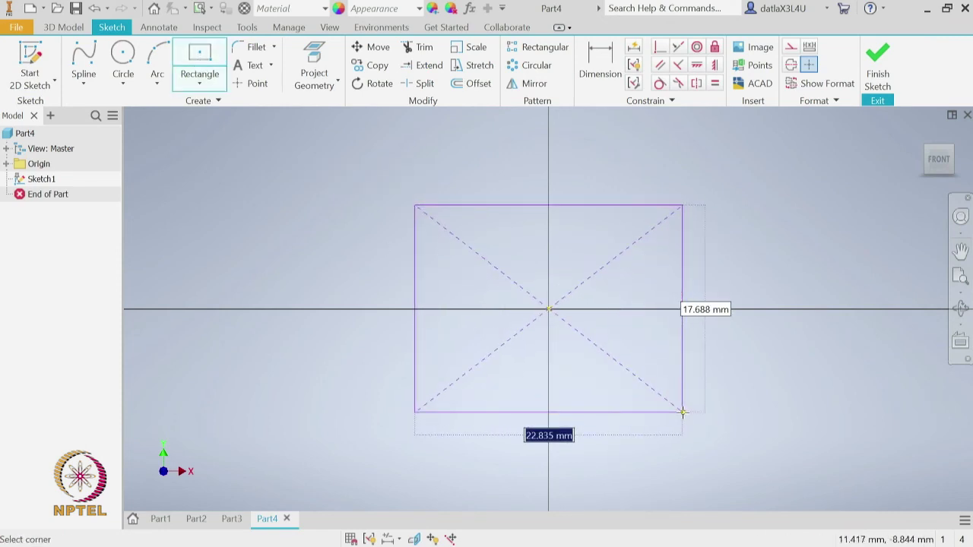
{"action": "type", "text": "30"}
{"action": "key", "text": "Tab"}
{"action": "type", "text": "03"}
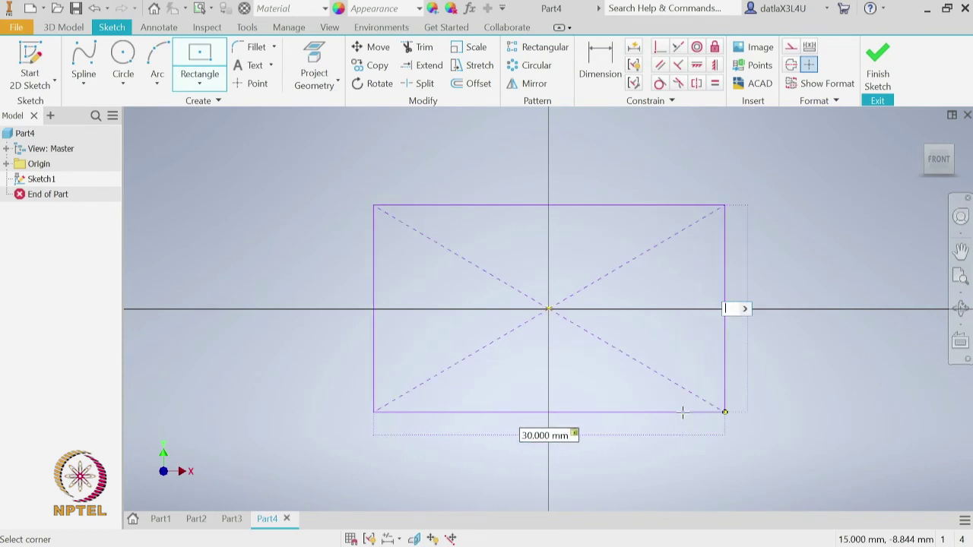
{"action": "key", "text": "Return"}
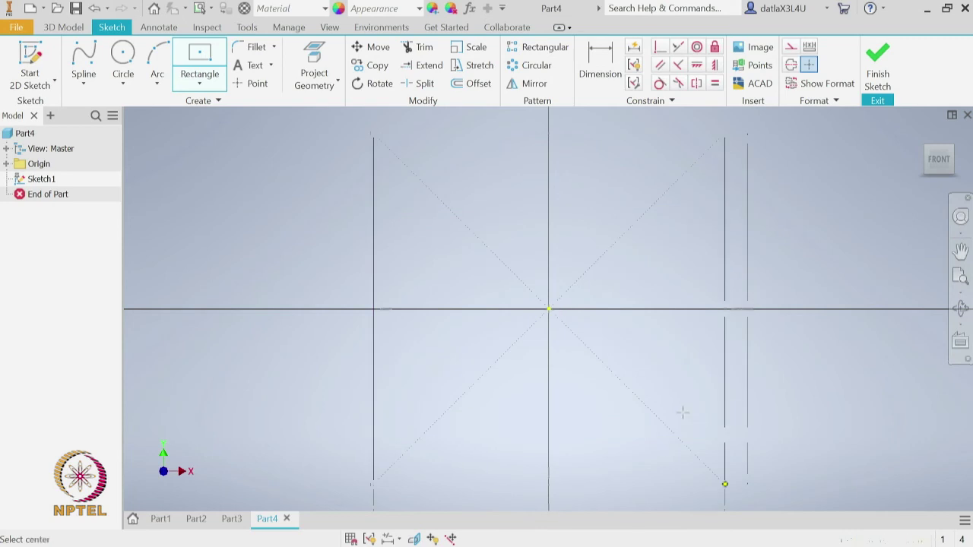
Step: Finish the square sketch and extrude its profile 20 mm into a solid block
{"action": "left_click", "coordinate": [877, 68]}
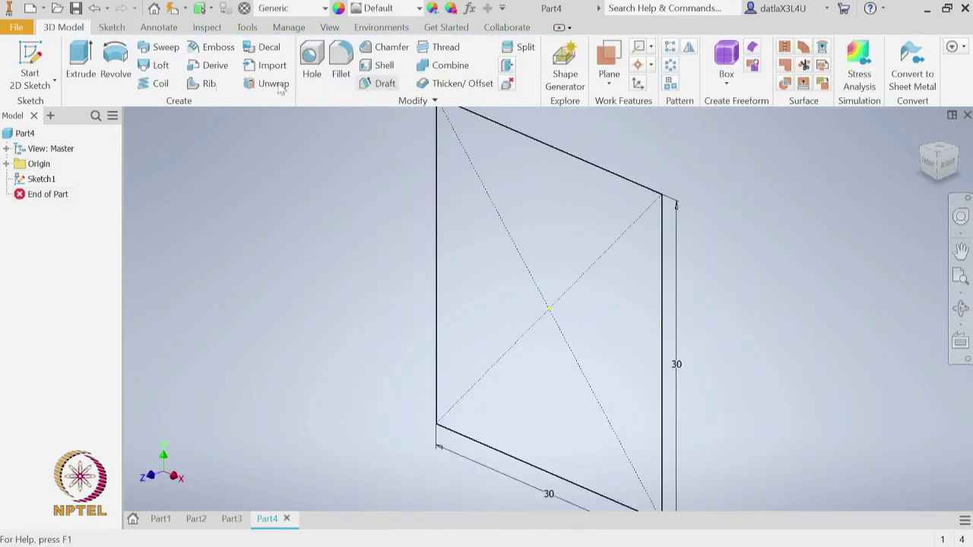
{"action": "left_click", "coordinate": [81, 72]}
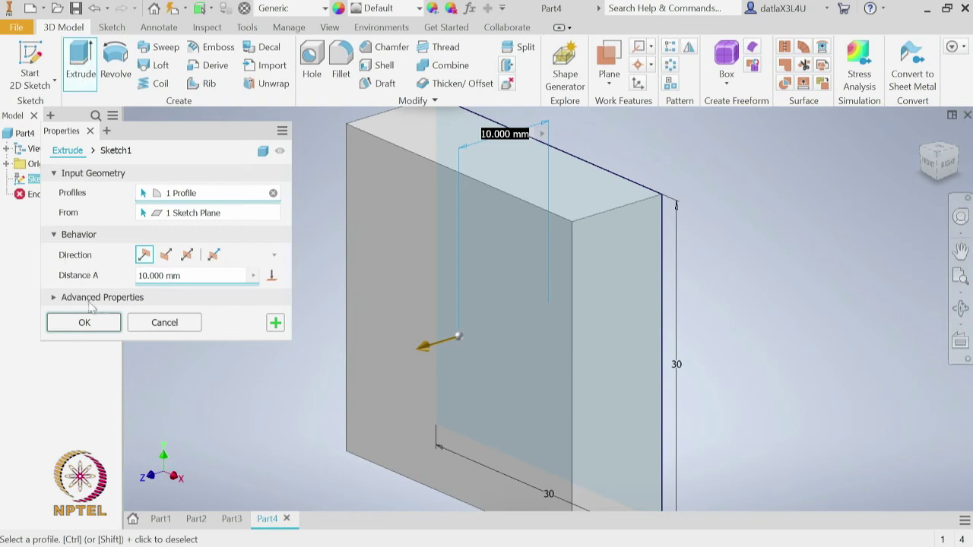
{"action": "left_click", "coordinate": [141, 276]}
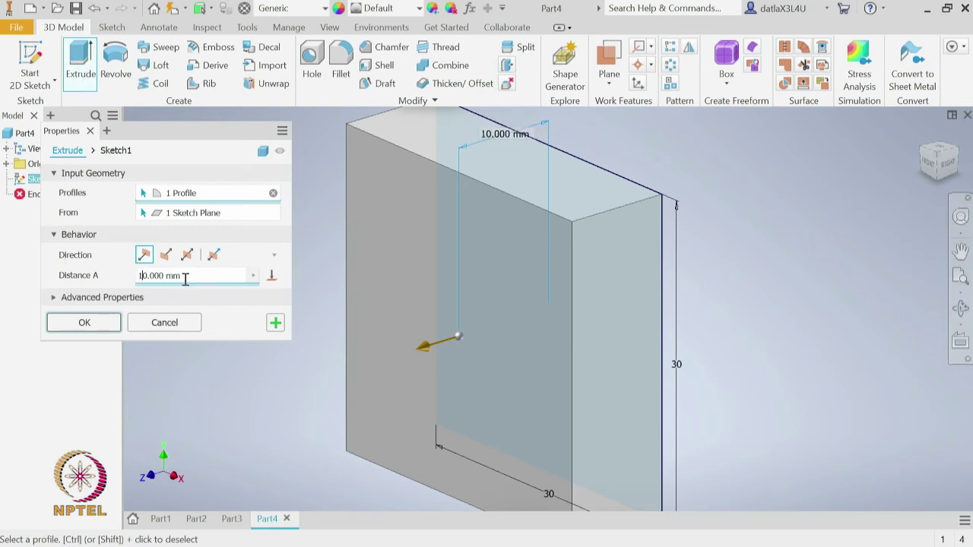
{"action": "key", "text": "BackSpace"}
{"action": "type", "text": "2"}
{"action": "left_click", "coordinate": [94, 326]}
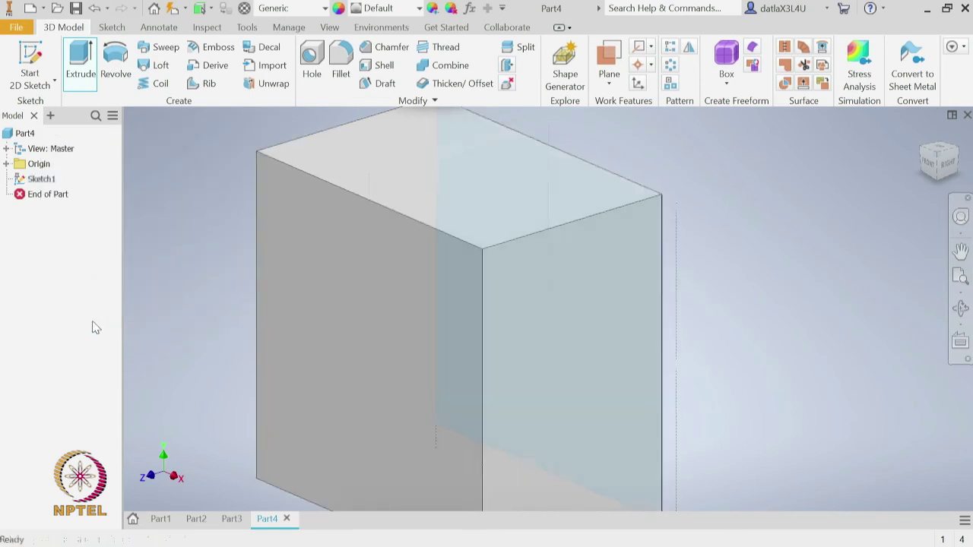
Step: Set up a shell on the block that removes the front square face, with 3 mm thickness and the Outside direction
{"action": "left_click", "coordinate": [960, 278]}
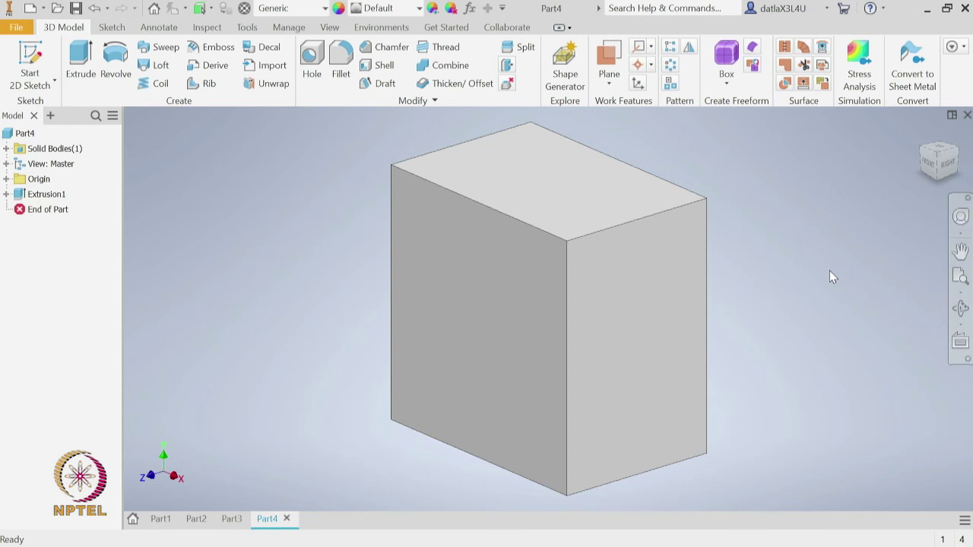
{"action": "left_click", "coordinate": [384, 67]}
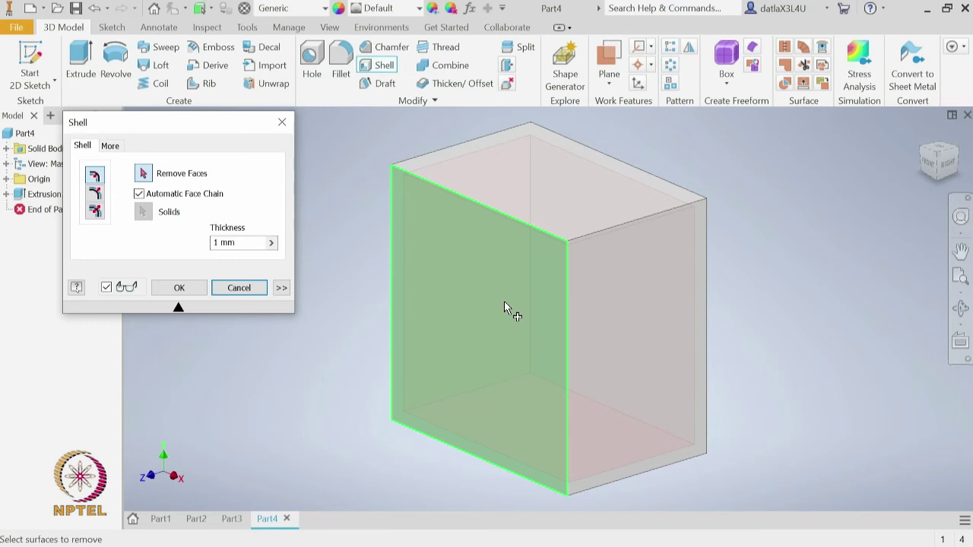
{"action": "left_click", "coordinate": [530, 330]}
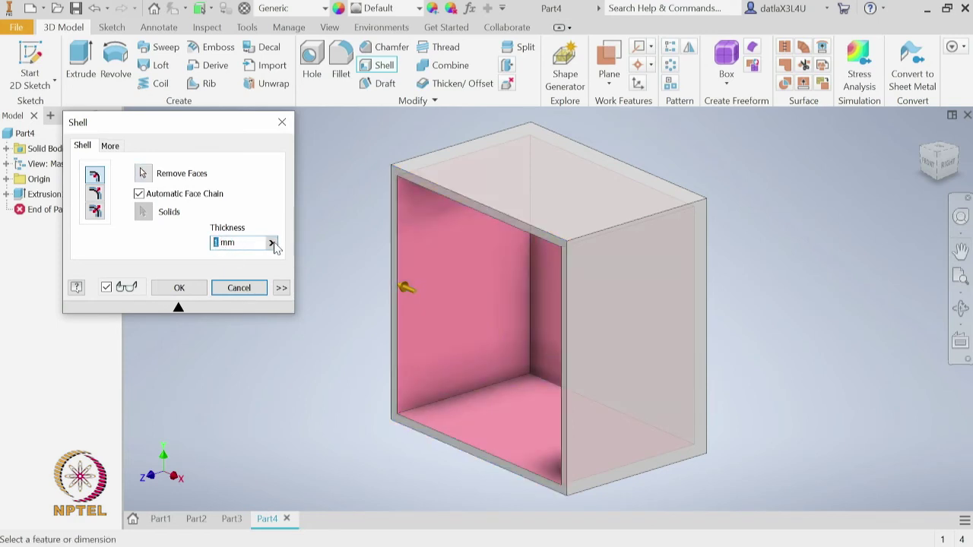
{"action": "type", "text": "3"}
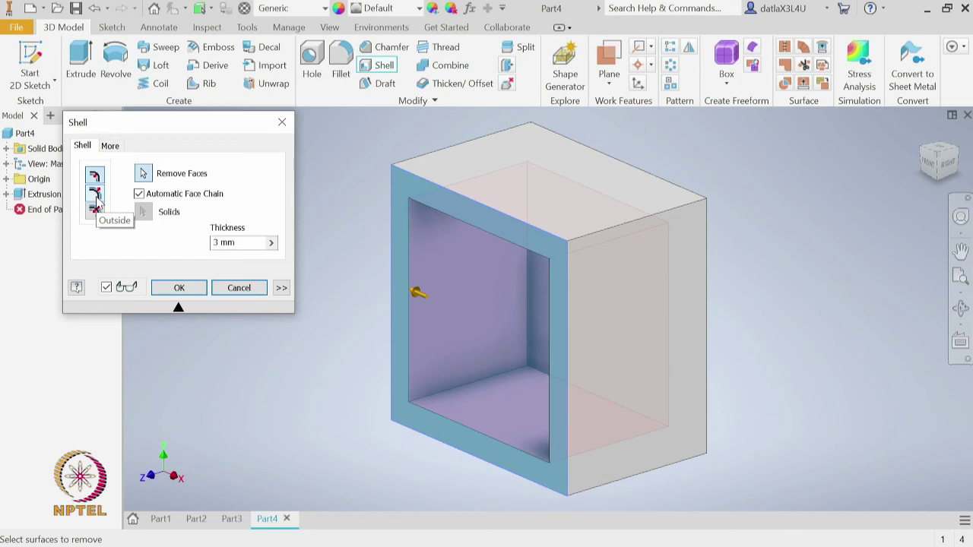
{"action": "left_click", "coordinate": [95, 196]}
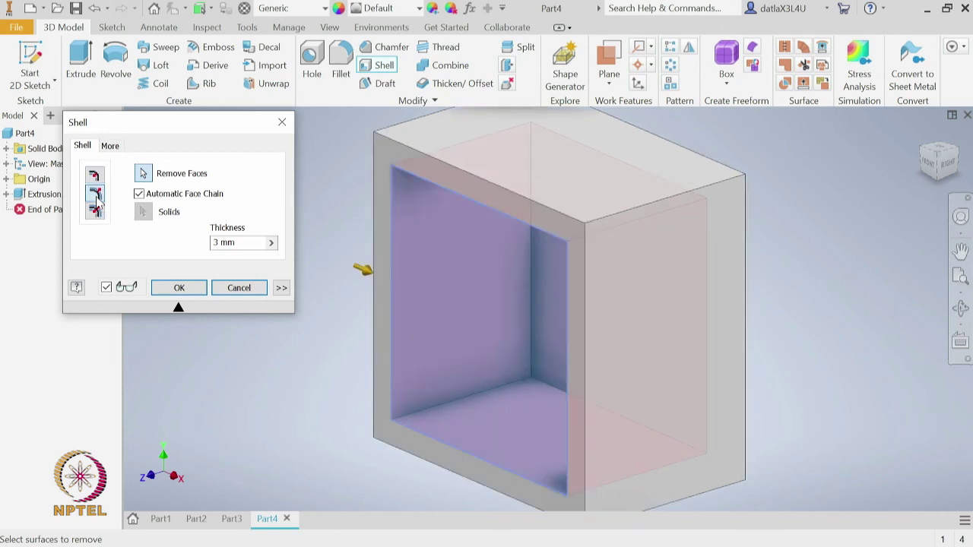